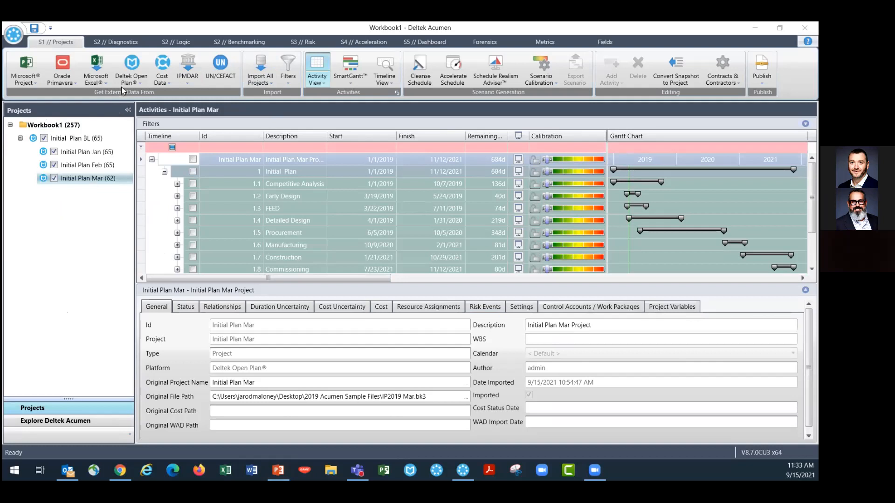
pyautogui.click(132, 81)
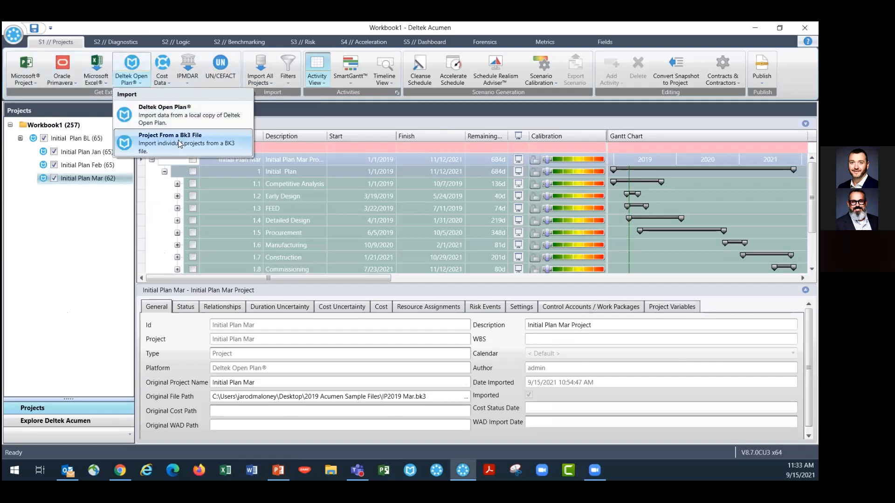
pyautogui.click(72, 220)
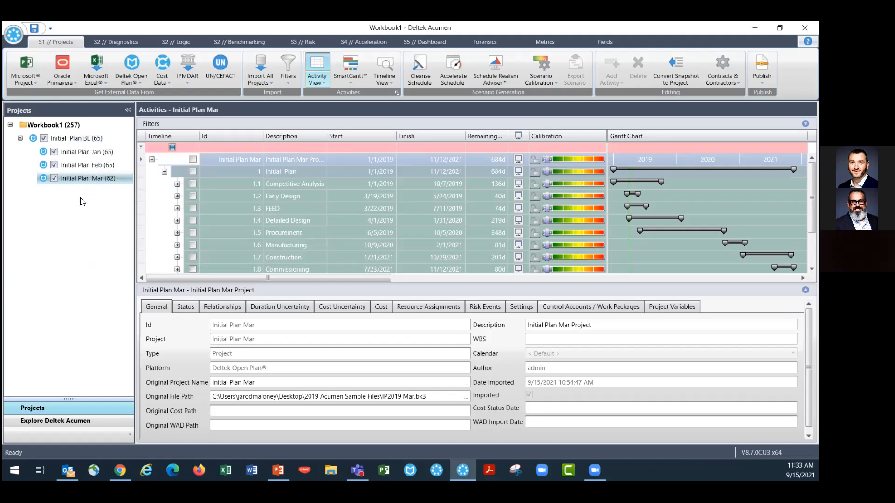
pyautogui.click(66, 83)
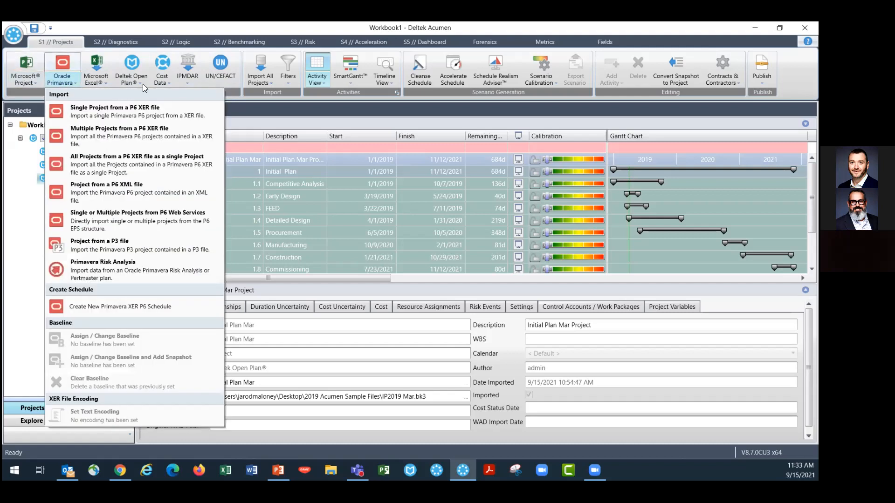
pyautogui.click(75, 219)
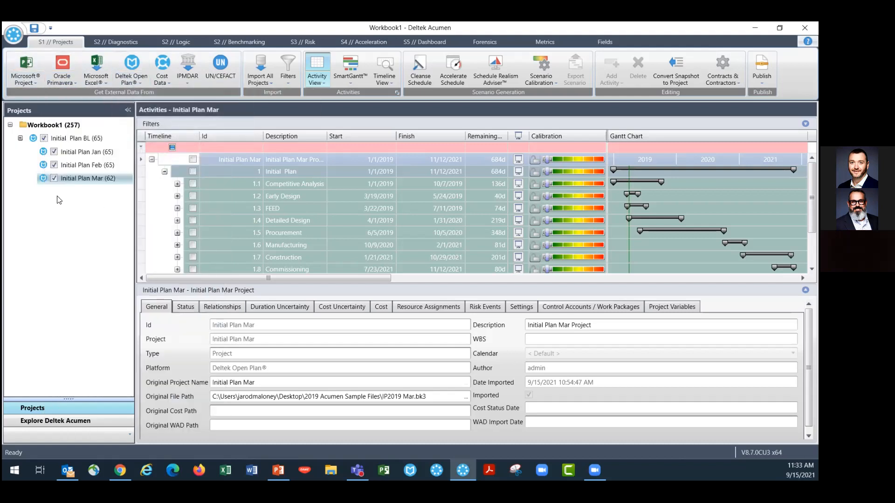
# Review the schedule quality diagnostics and the list of activities missing logic in the Initial Plan Mar project
pyautogui.click(107, 42)
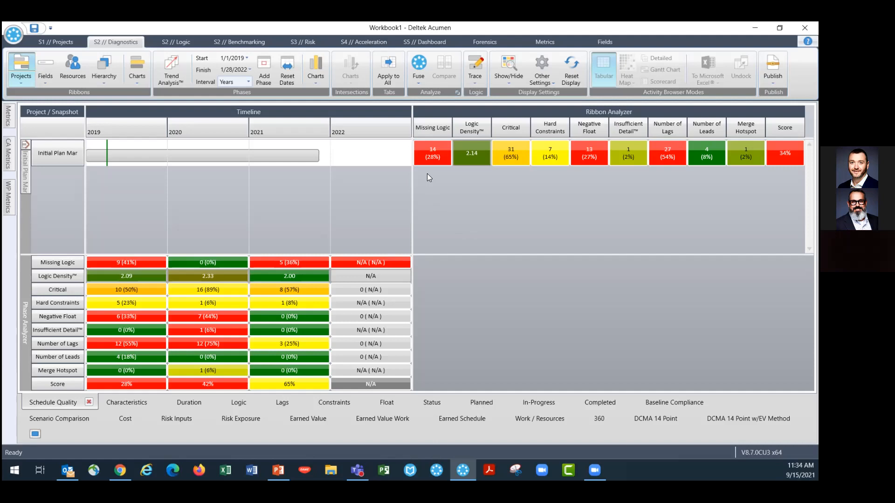
pyautogui.moveTo(448, 161)
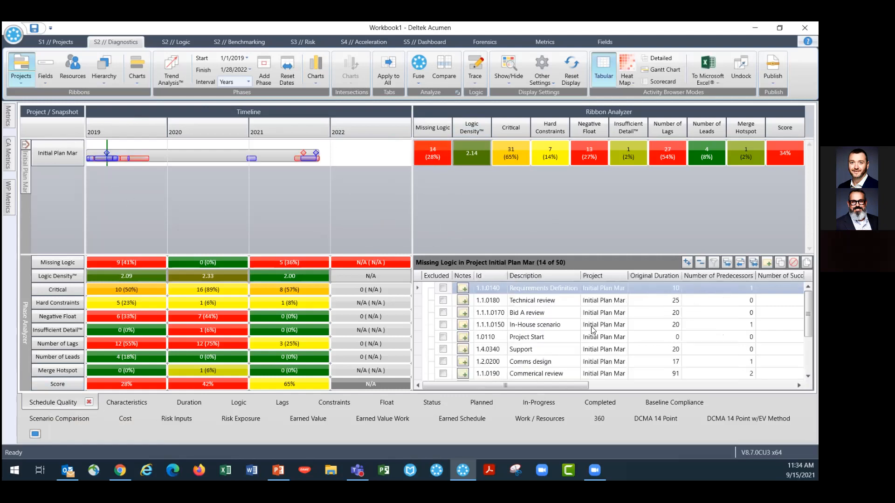
pyautogui.scroll(-2, 559, 330)
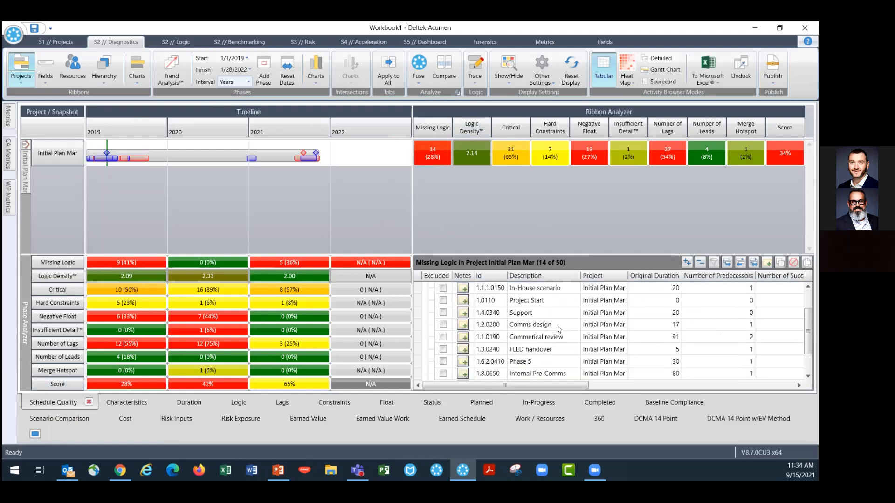
pyautogui.scroll(2, 544, 335)
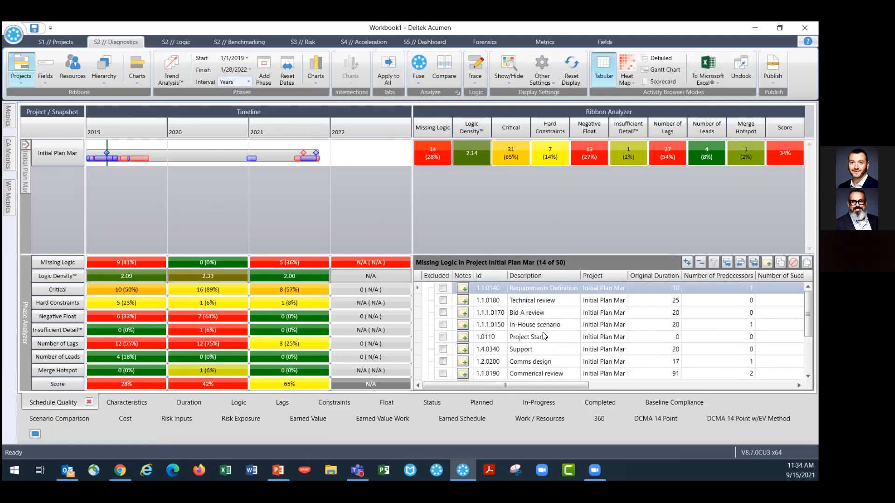
pyautogui.moveTo(532, 254); pyautogui.dragTo(531, 215)
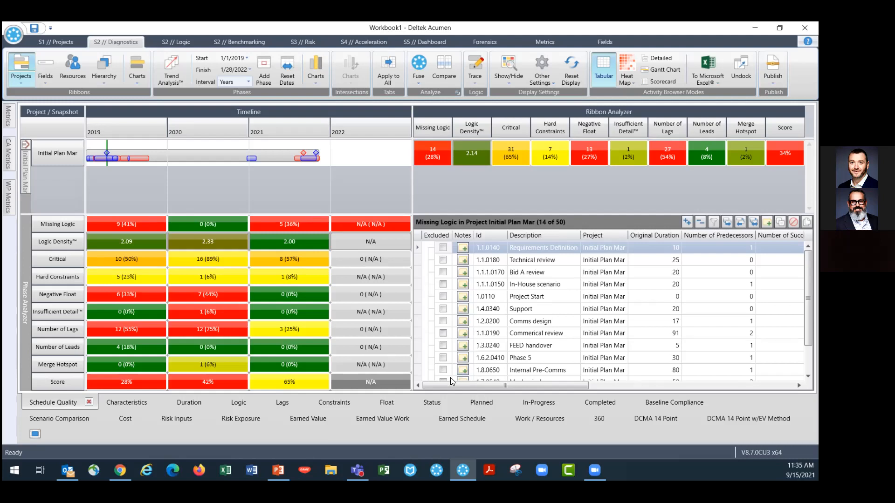
pyautogui.moveTo(387, 246)
pyautogui.moveTo(27, 213); pyautogui.dragTo(28, 242)
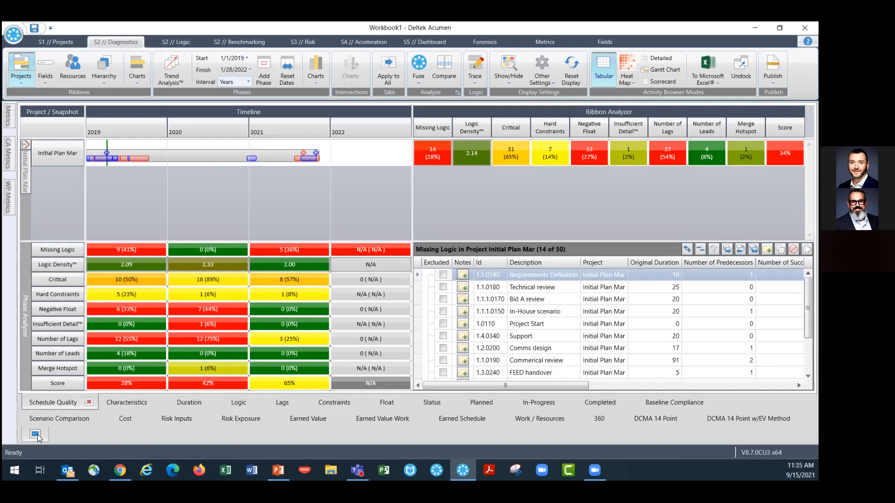
# Create a new metric group in the Metrics library and select it
pyautogui.click(541, 42)
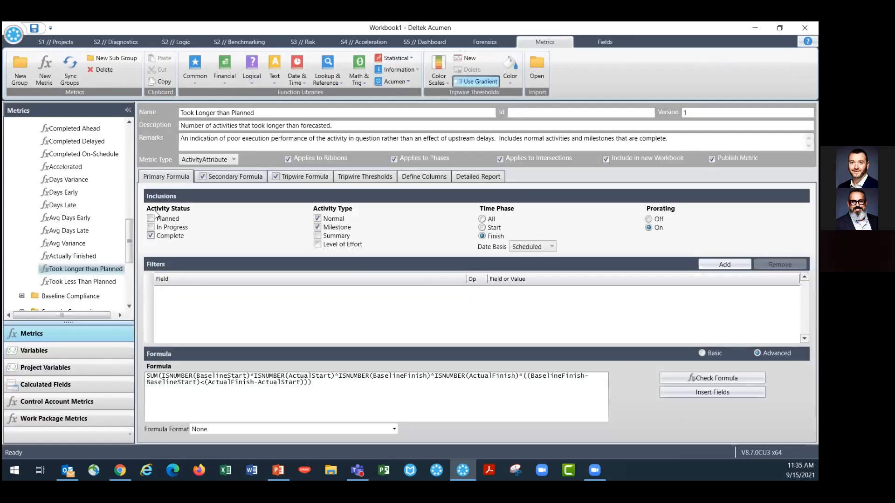
pyautogui.scroll(10, 70, 247)
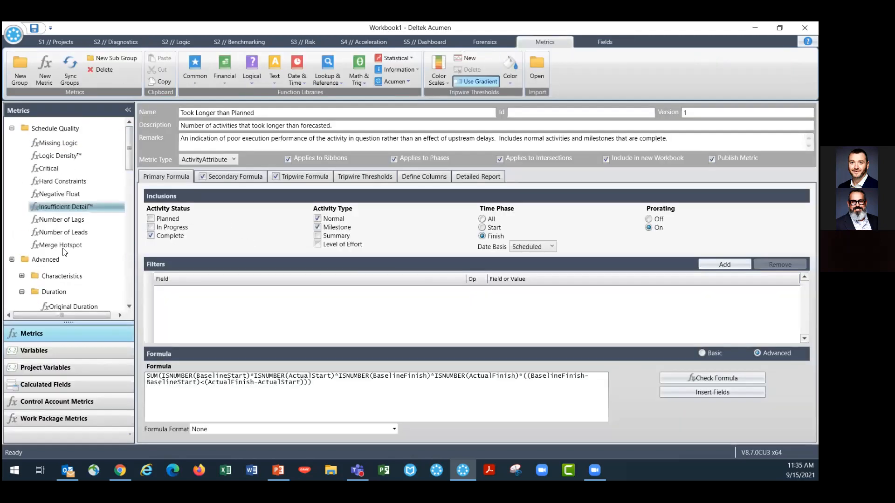
pyautogui.click(22, 294)
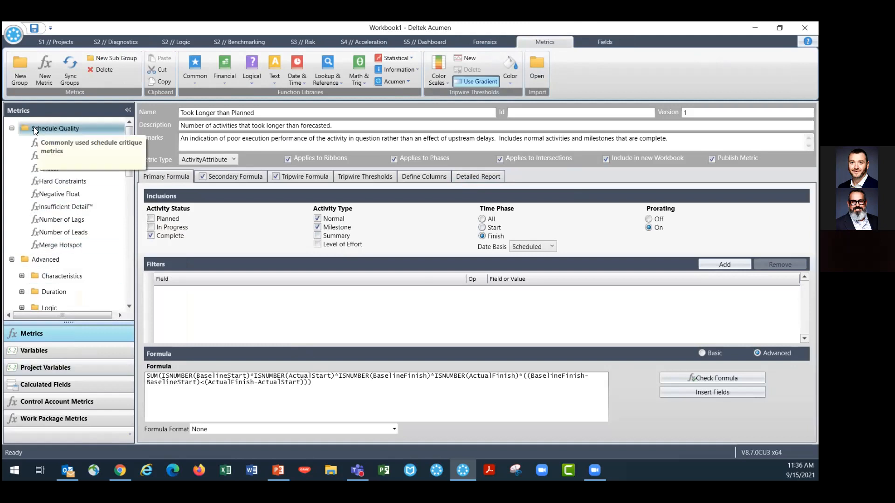
pyautogui.click(20, 70)
pyautogui.moveTo(45, 307); pyautogui.dragTo(39, 124)
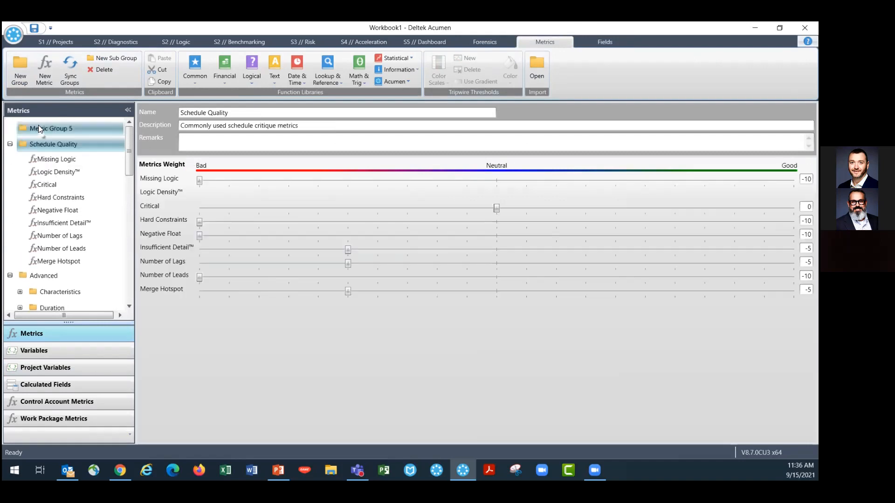
pyautogui.click(43, 126)
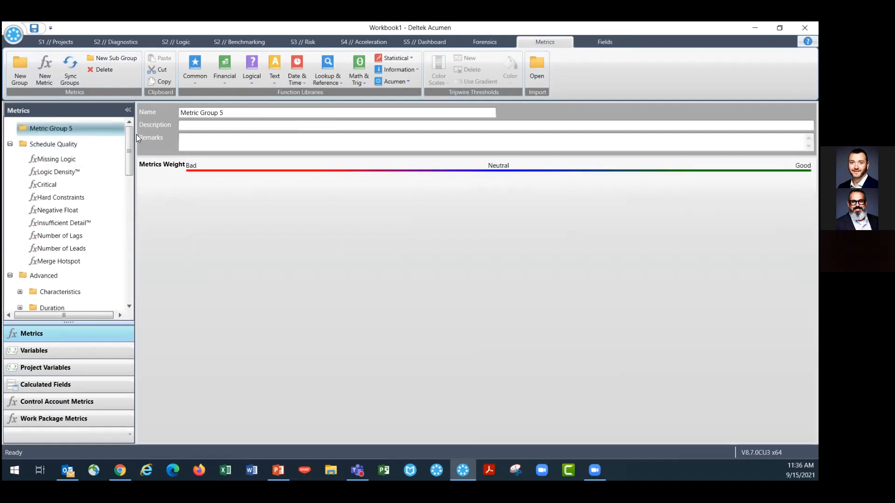
# Rename the new metric group to Performance
pyautogui.click(228, 113)
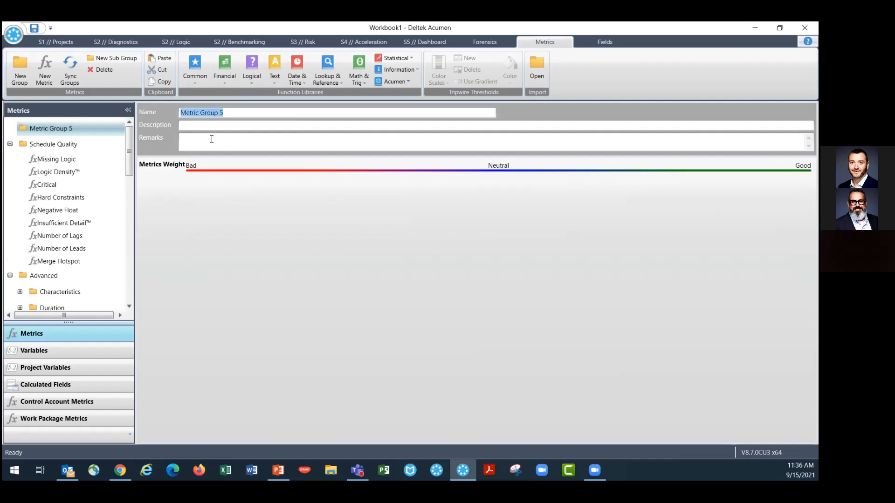
pyautogui.write('Perf')
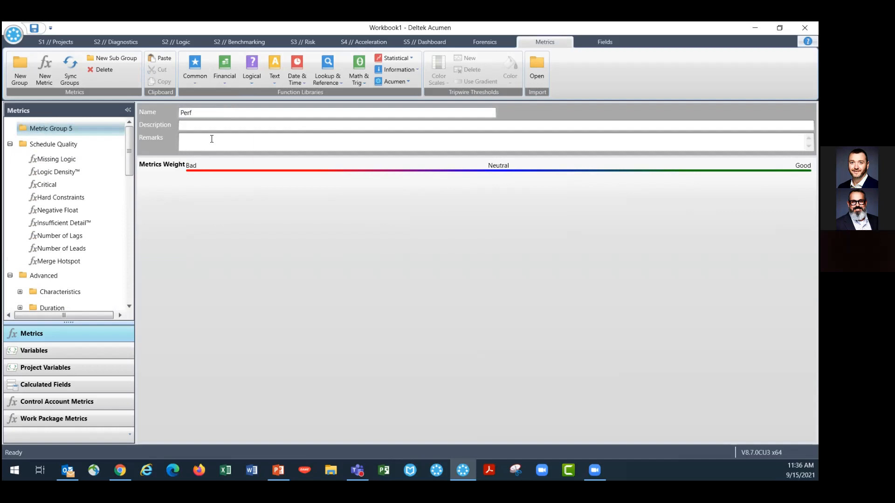
pyautogui.write('ormance')
pyautogui.click(209, 127)
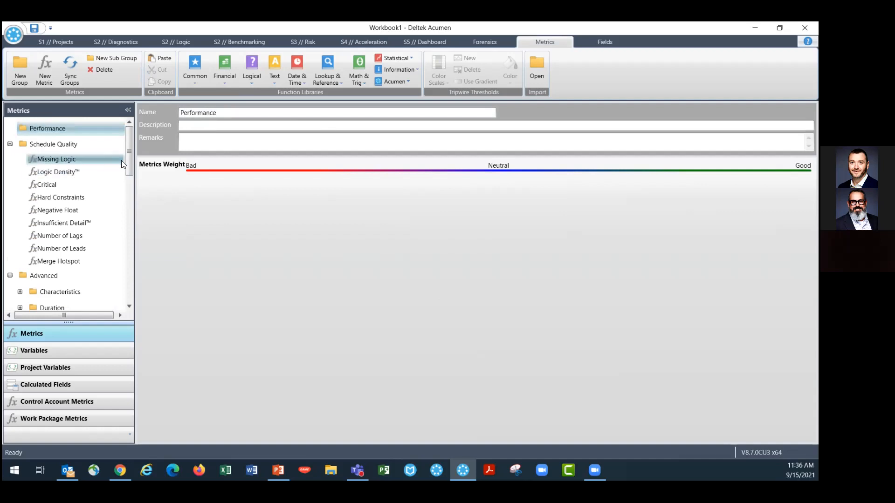
# Copy the Took Longer than Planned metric into the Performance group
pyautogui.moveTo(129, 167); pyautogui.dragTo(124, 246)
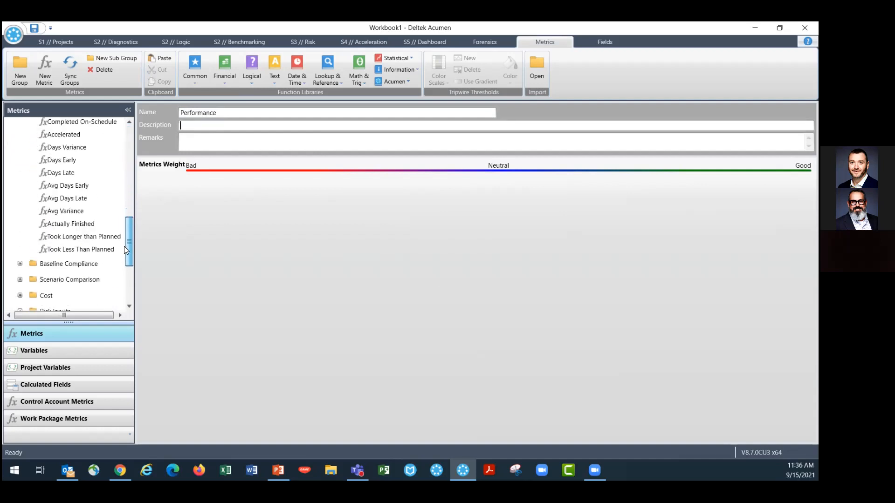
pyautogui.moveTo(44, 242)
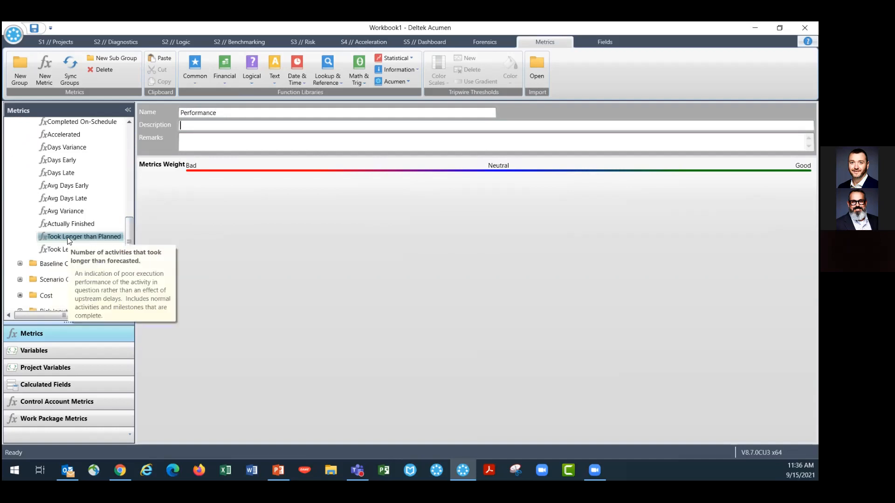
pyautogui.click(67, 237)
pyautogui.rightClick(67, 237)
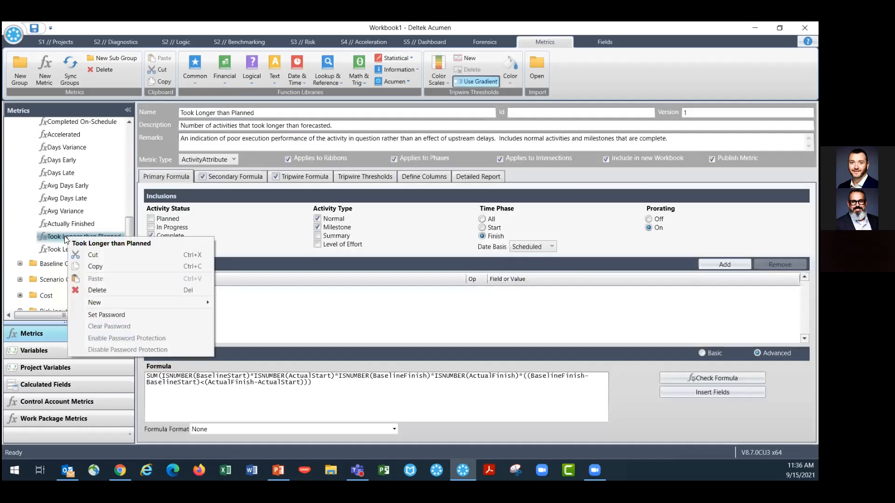
pyautogui.click(106, 266)
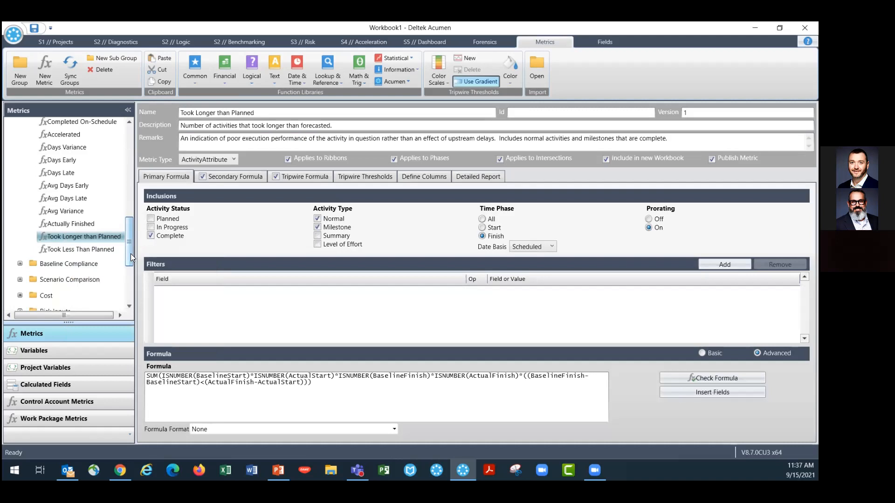
pyautogui.moveTo(130, 254); pyautogui.dragTo(126, 142)
pyautogui.rightClick(61, 129)
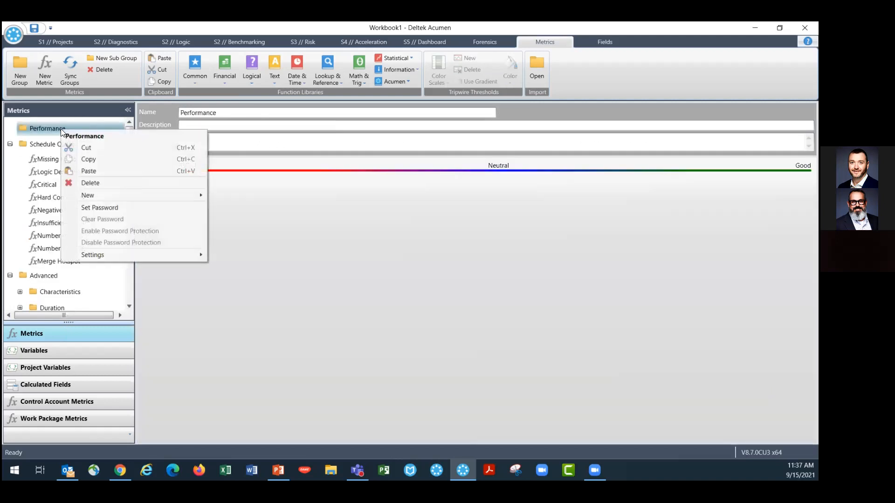
pyautogui.click(89, 171)
# Copy the Took Less Than Planned metric into the Performance group
pyautogui.moveTo(128, 144); pyautogui.dragTo(126, 256)
pyautogui.click(80, 171)
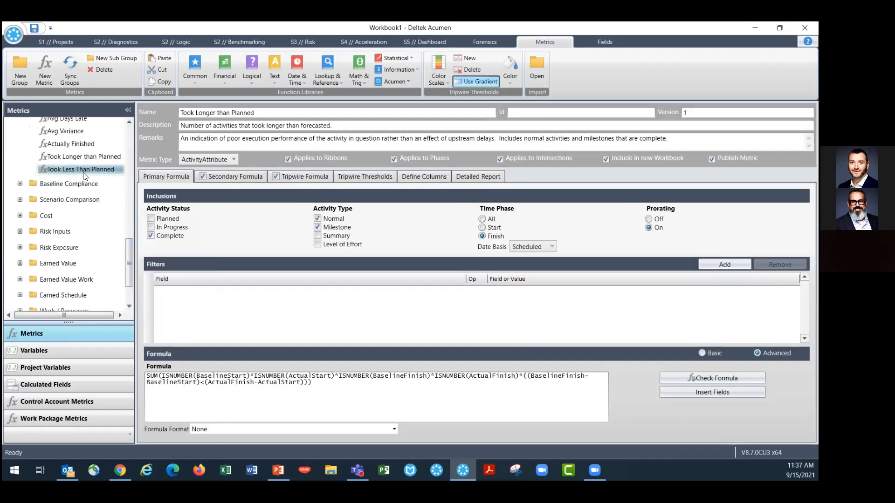
pyautogui.rightClick(80, 170)
pyautogui.click(104, 200)
pyautogui.moveTo(130, 269); pyautogui.dragTo(130, 183)
pyautogui.scroll(5, 116, 140)
pyautogui.rightClick(54, 130)
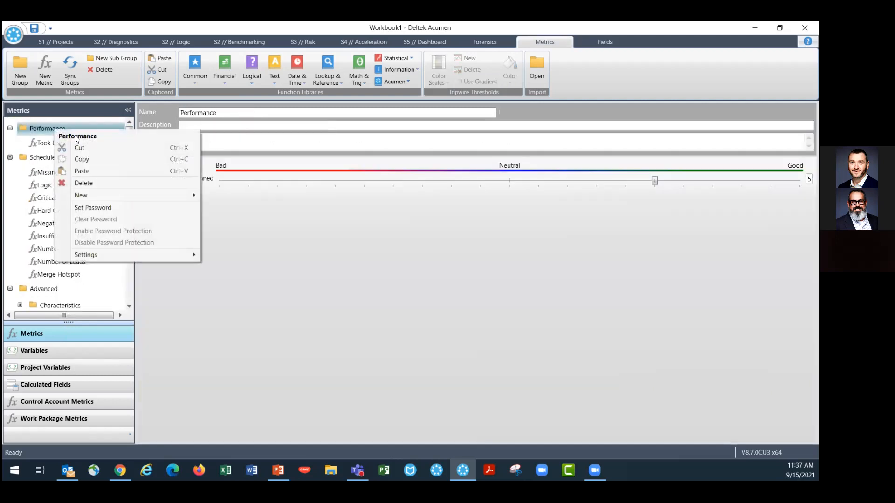
pyautogui.click(88, 171)
# Copy the Completed Ahead metric from the Completed folder into the Performance group
pyautogui.moveTo(127, 152); pyautogui.dragTo(124, 227)
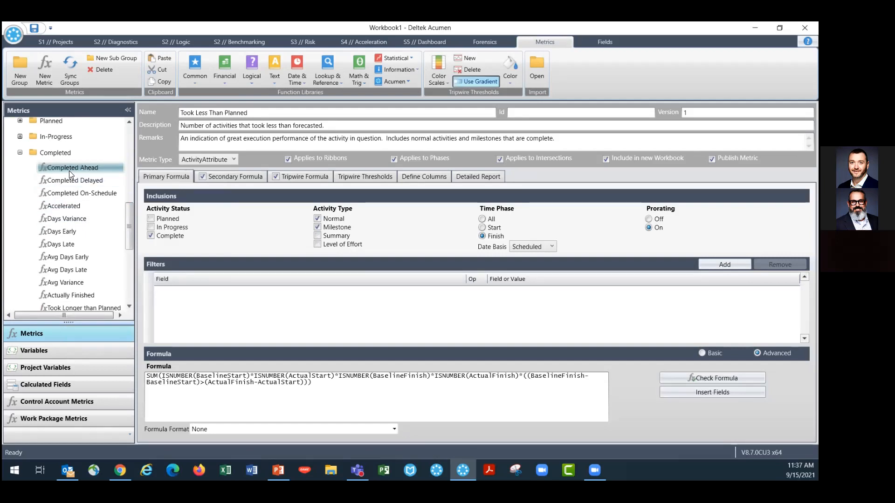
pyautogui.moveTo(69, 173)
pyautogui.click(68, 172)
pyautogui.rightClick(68, 173)
pyautogui.click(130, 220)
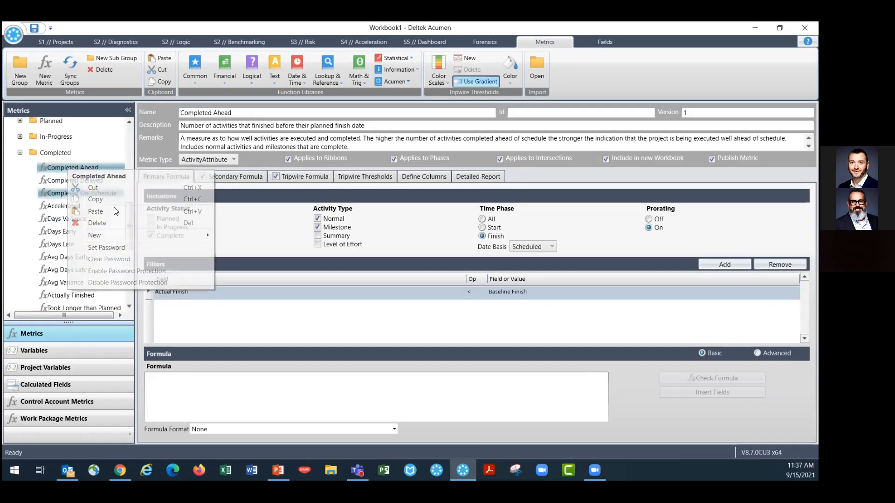
pyautogui.moveTo(130, 220); pyautogui.dragTo(133, 131)
pyautogui.rightClick(67, 128)
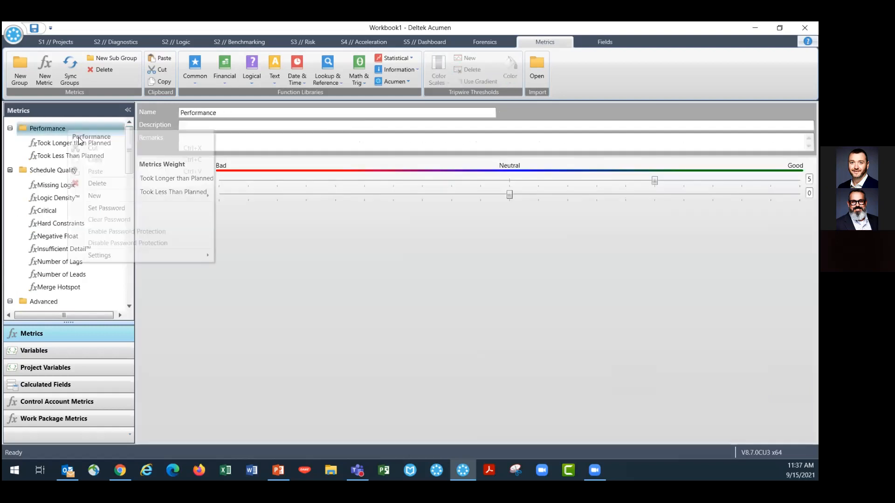
pyautogui.click(91, 171)
# Copy the Completed Delayed metric into the Performance group
pyautogui.moveTo(129, 144); pyautogui.dragTo(128, 209)
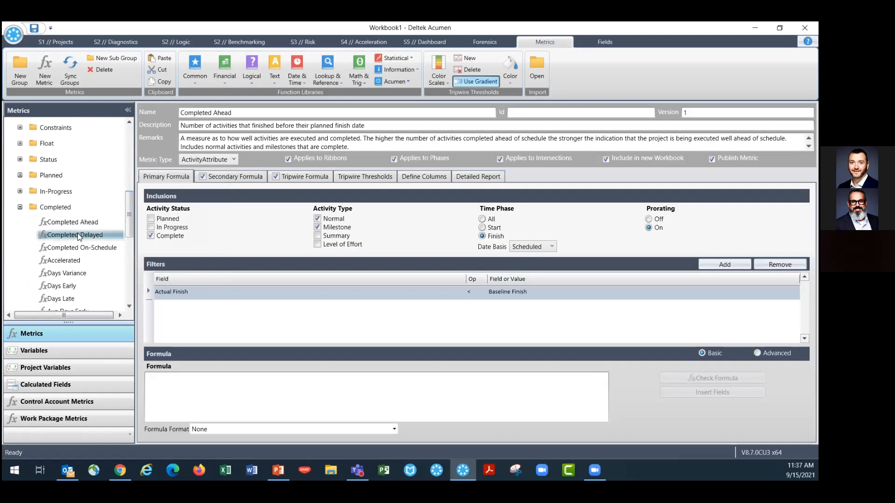
pyautogui.rightClick(77, 233)
pyautogui.click(127, 217)
pyautogui.moveTo(128, 217); pyautogui.dragTo(130, 145)
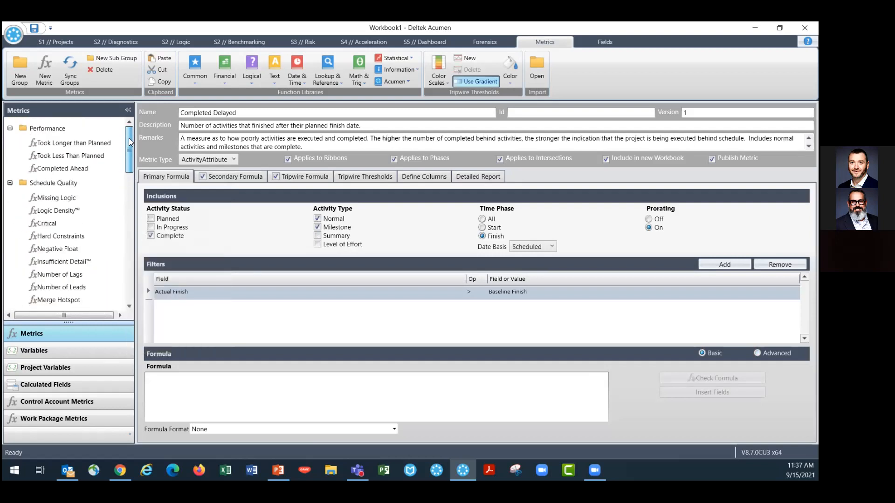
pyautogui.rightClick(56, 128)
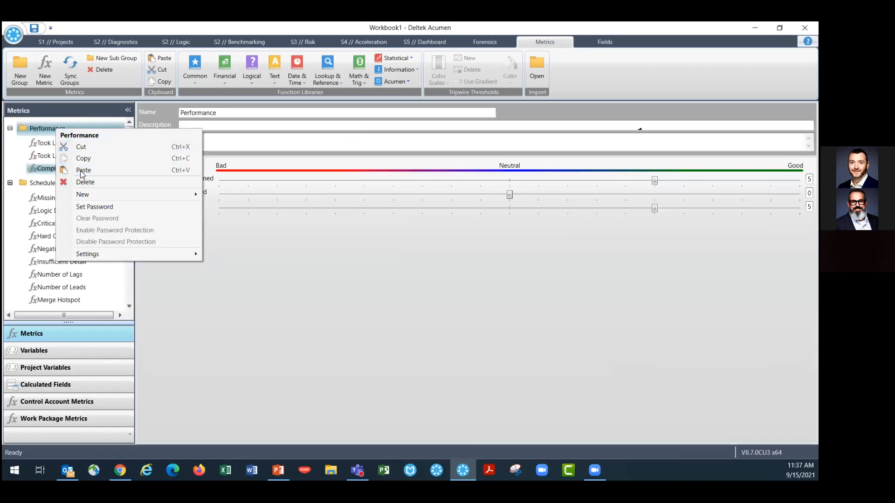
pyautogui.click(80, 171)
# Copy the Completed On-Schedule metric into the Performance group
pyautogui.moveTo(131, 141); pyautogui.dragTo(133, 213)
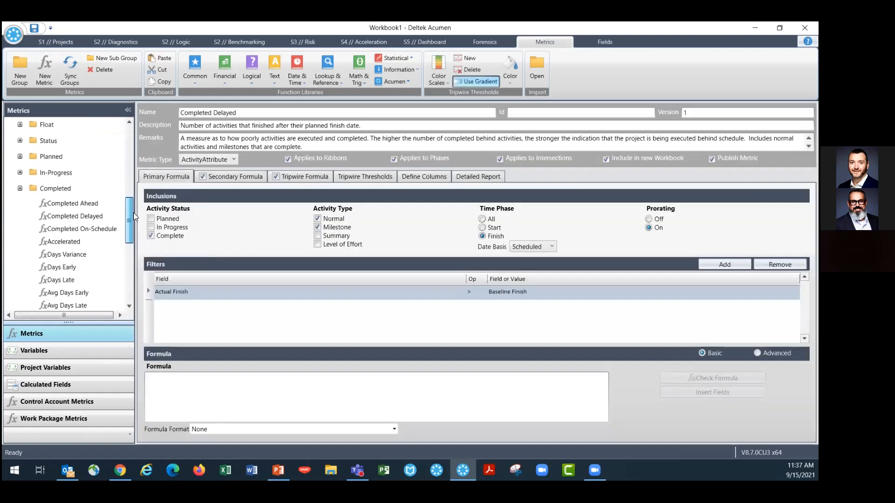
pyautogui.rightClick(90, 229)
pyautogui.click(100, 259)
pyautogui.moveTo(124, 238); pyautogui.dragTo(128, 146)
pyautogui.click(51, 129)
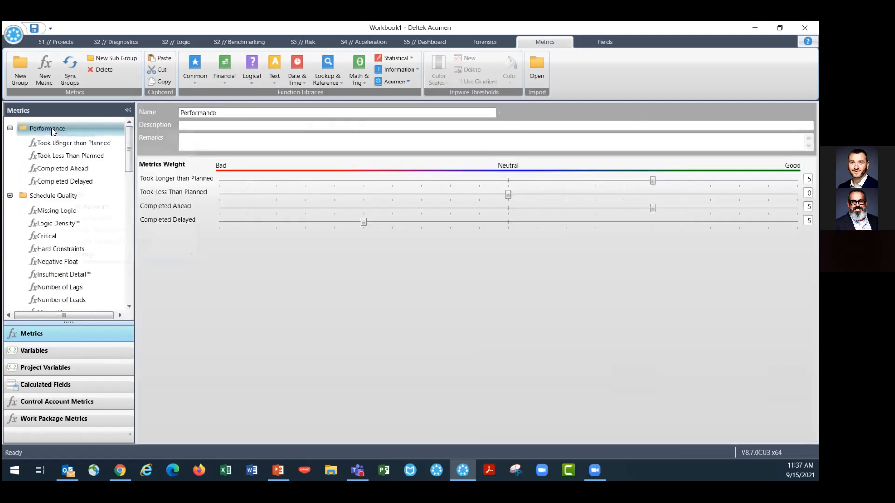
pyautogui.rightClick(52, 128)
pyautogui.click(91, 171)
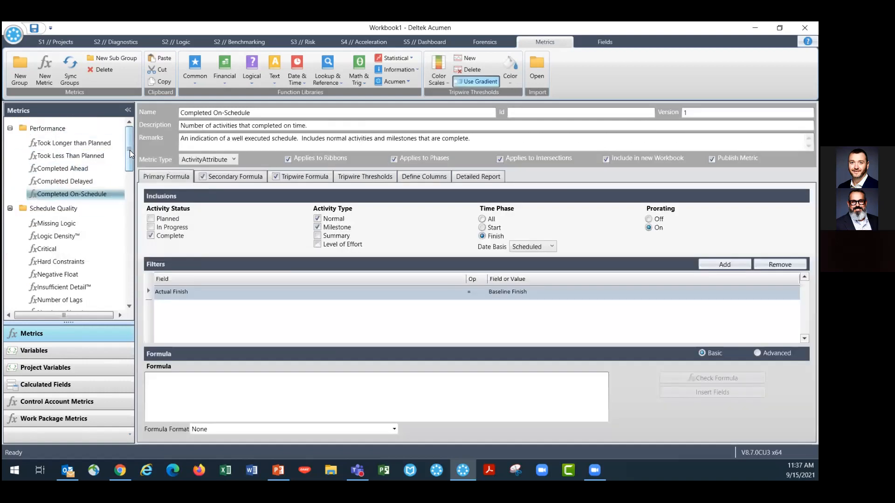
# Copy the Started Ahead metric from the In-Progress folder into the Performance group
pyautogui.moveTo(129, 150); pyautogui.dragTo(136, 222)
pyautogui.click(20, 191)
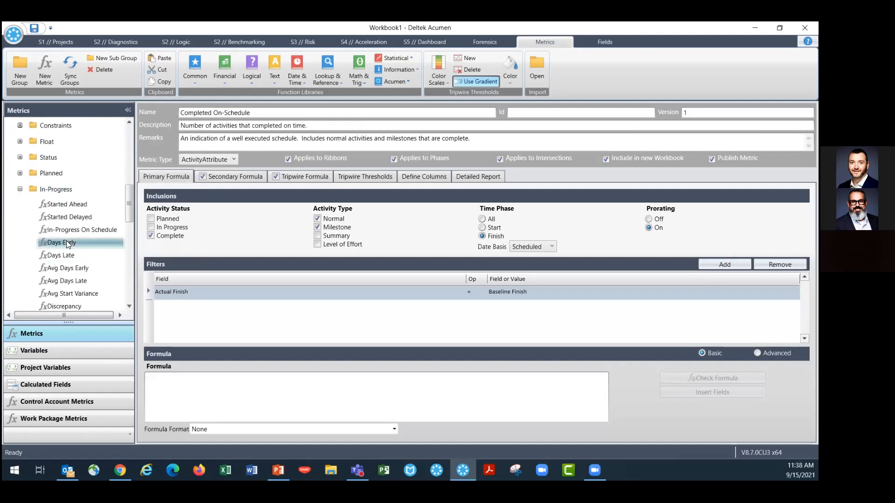
pyautogui.scroll(-1, 71, 234)
pyautogui.click(69, 178)
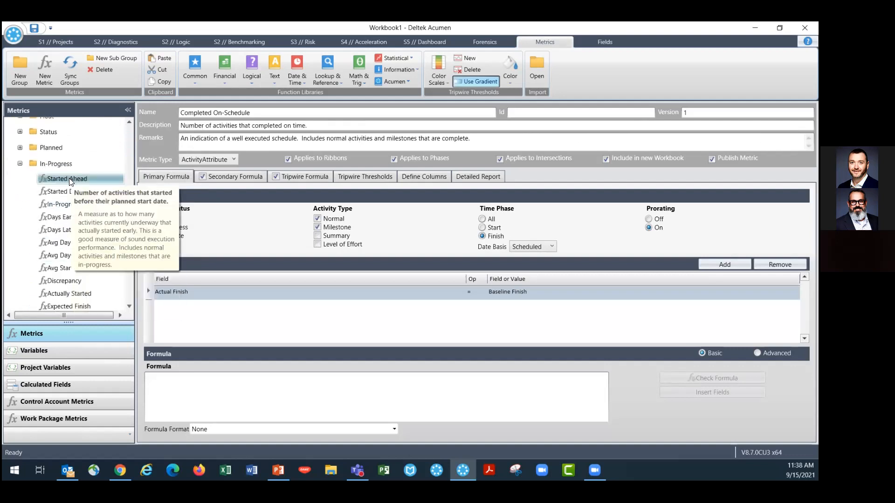
pyautogui.rightClick(69, 178)
pyautogui.click(102, 208)
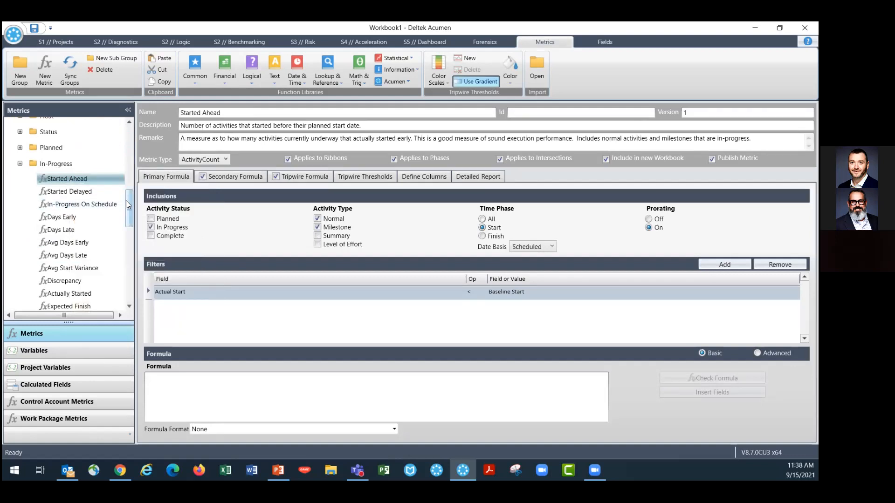
pyautogui.scroll(5, 129, 124)
pyautogui.click(51, 126)
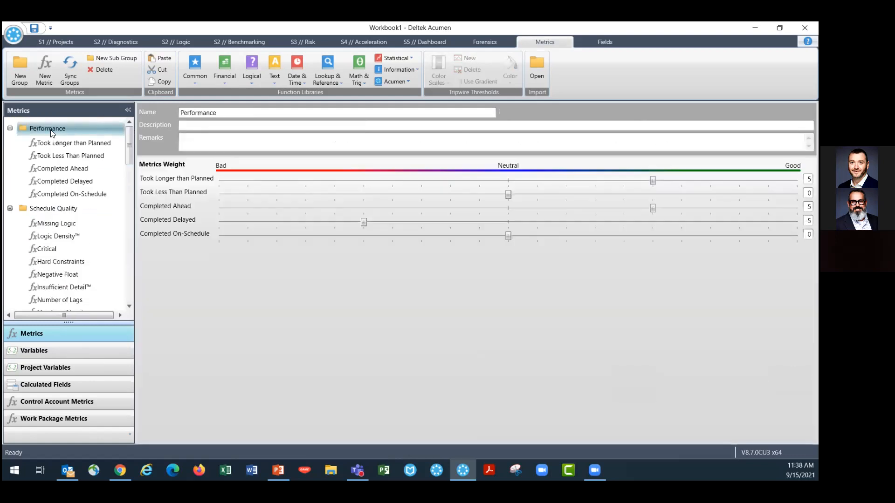
pyautogui.rightClick(50, 129)
pyautogui.click(80, 172)
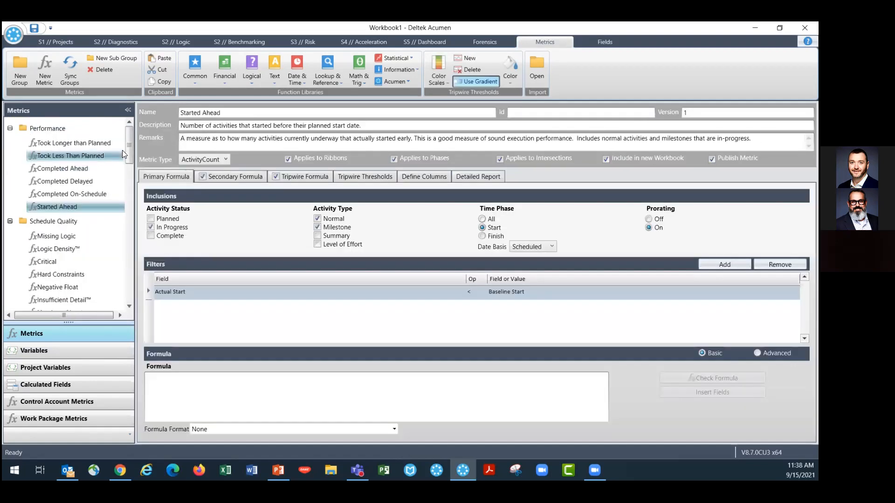
# Copy the Started Delayed metric into the Performance group
pyautogui.moveTo(130, 147); pyautogui.dragTo(131, 211)
pyautogui.rightClick(70, 202)
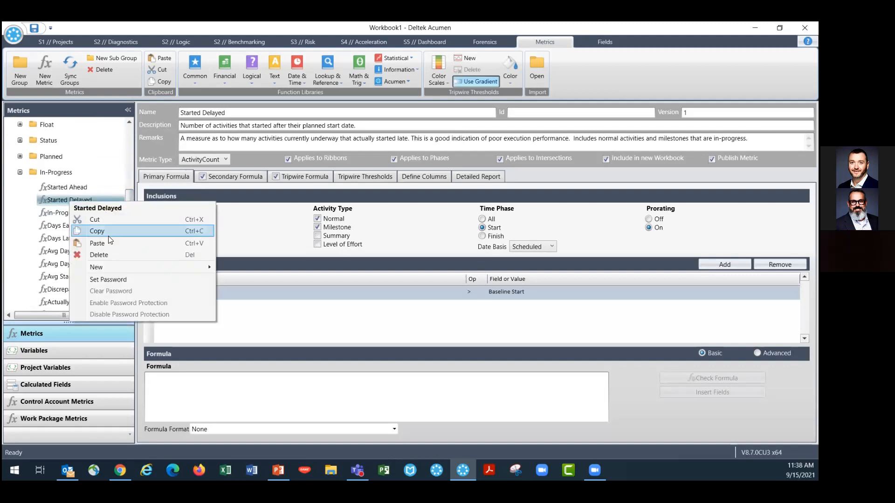
pyautogui.click(106, 231)
pyautogui.moveTo(133, 187); pyautogui.dragTo(134, 131)
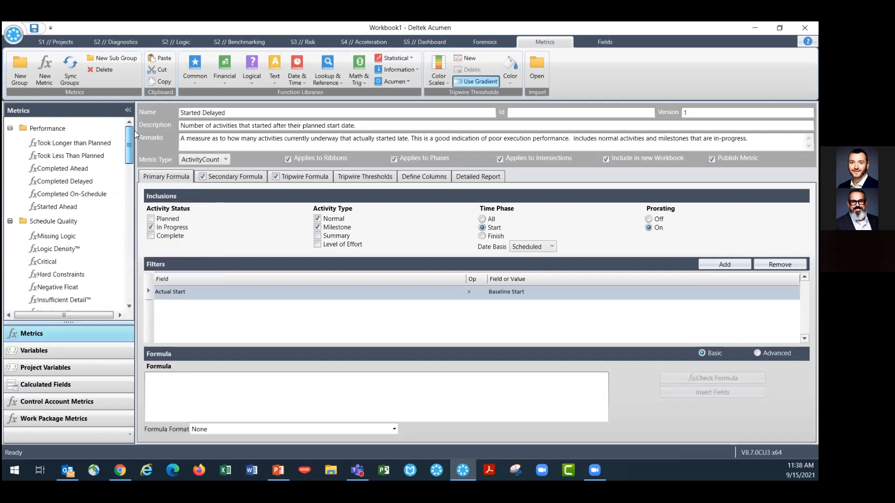
pyautogui.rightClick(56, 133)
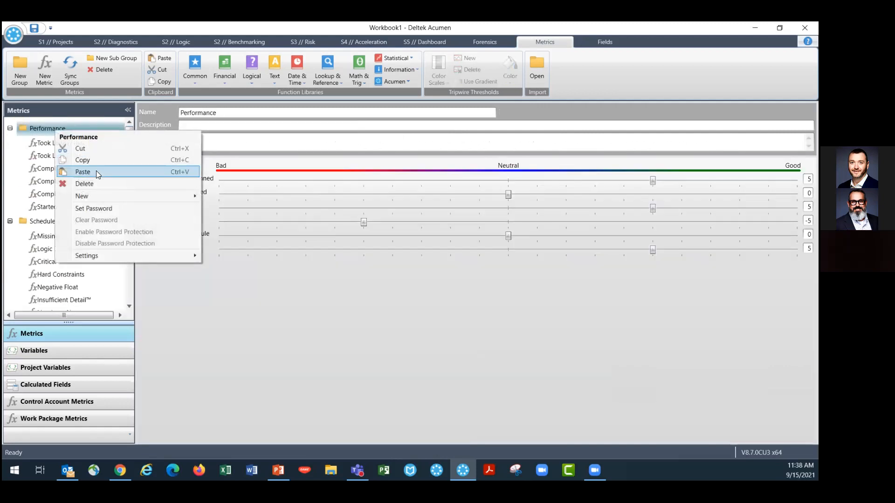
pyautogui.click(96, 171)
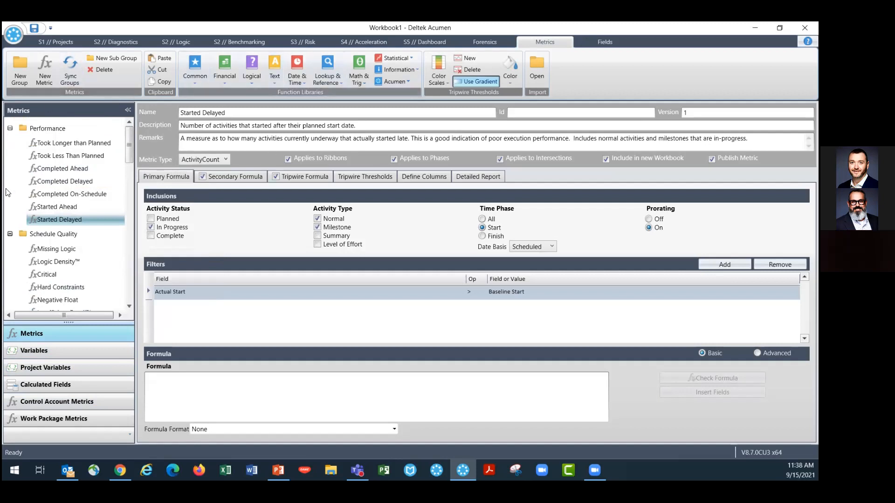
# In Diagnostics, open a new ribbon view and rename it Performance
pyautogui.click(110, 42)
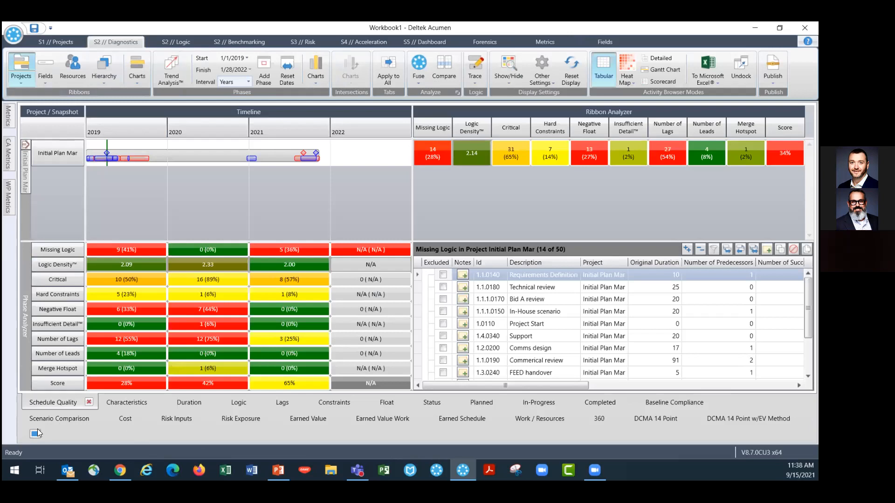
pyautogui.click(36, 435)
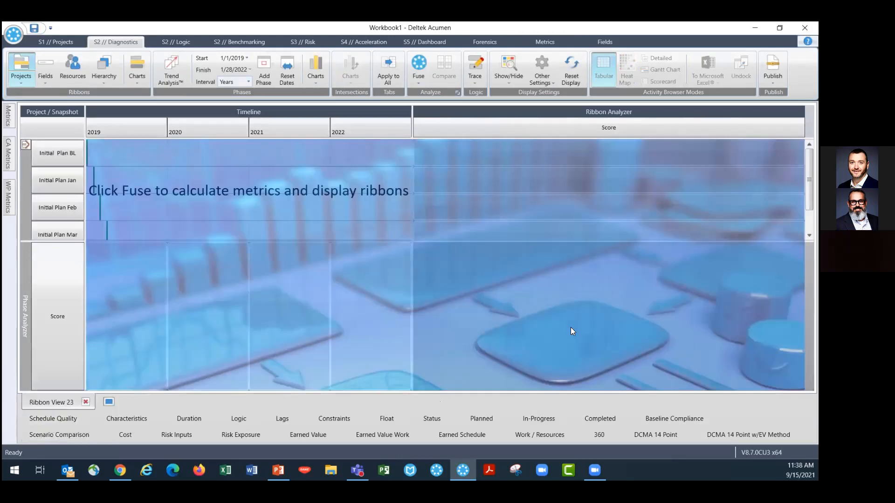
pyautogui.rightClick(58, 402)
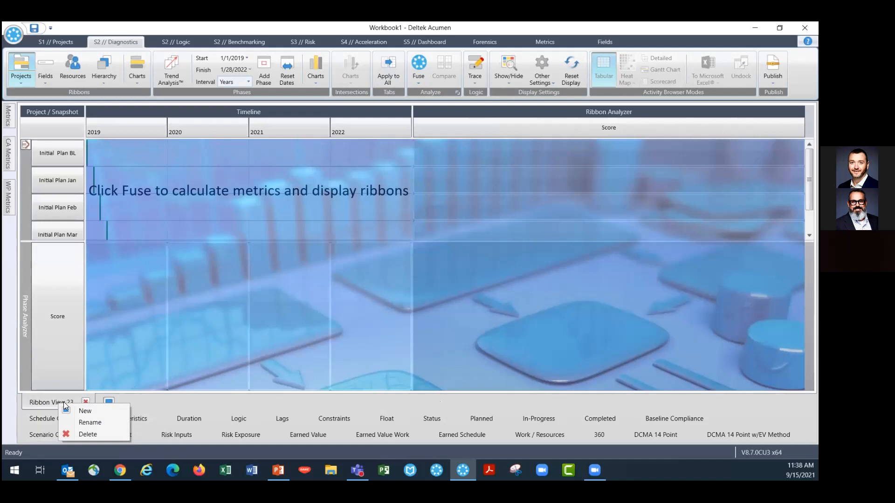
pyautogui.click(85, 423)
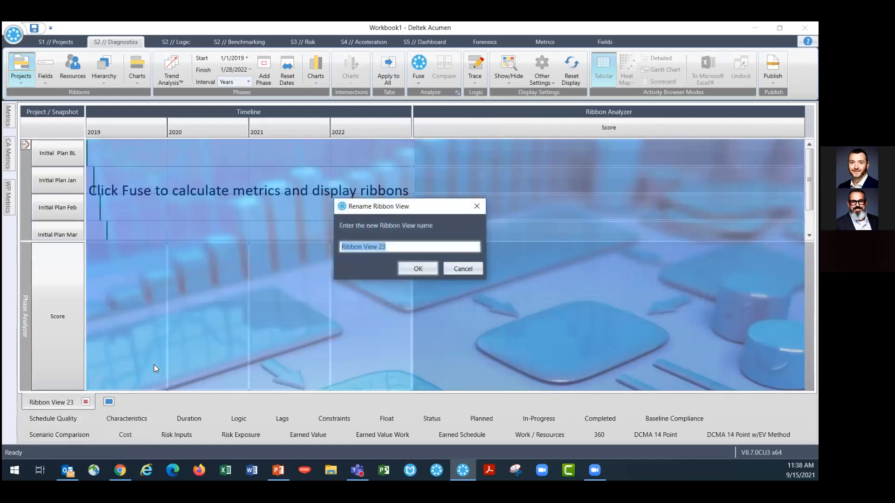
pyautogui.write('Performance')
pyautogui.click(416, 269)
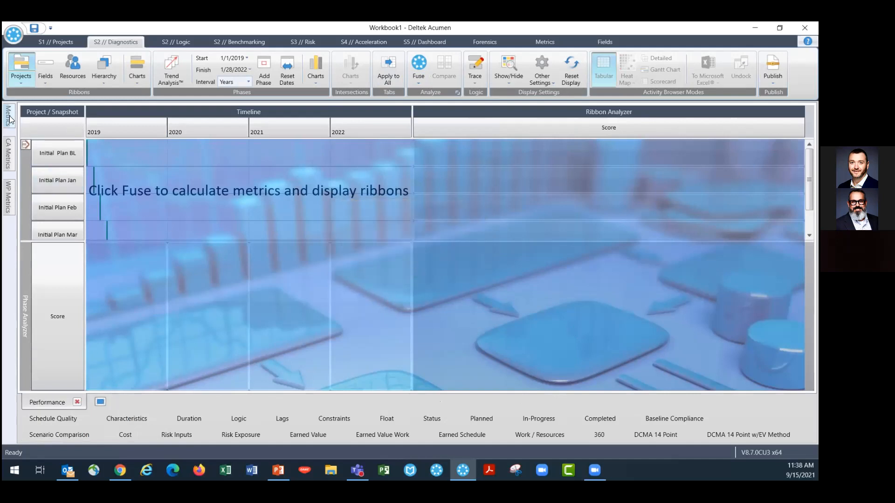
# Add the Performance metric group to both the Ribbon and Phase Analyzers
pyautogui.moveTo(10, 119)
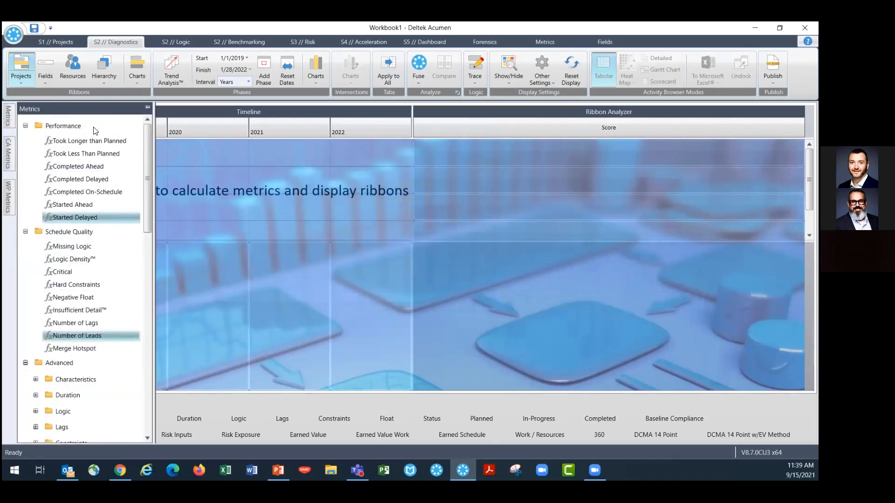
pyautogui.rightClick(58, 124)
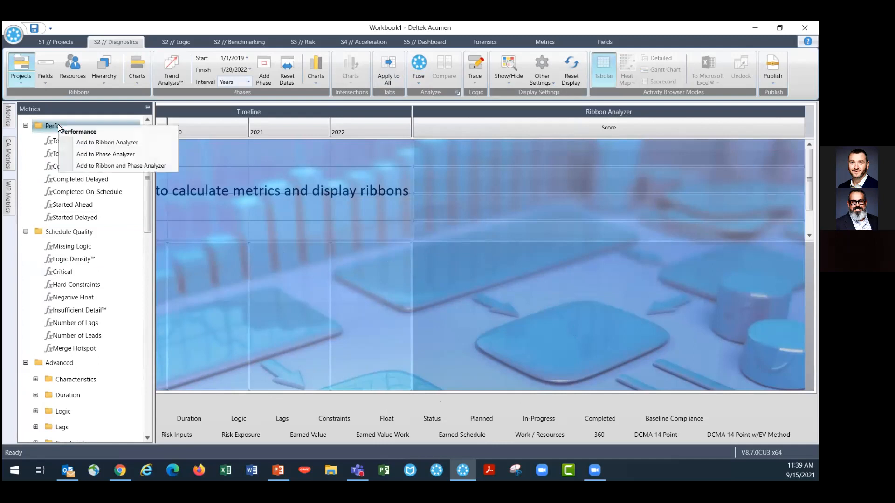
pyautogui.click(103, 165)
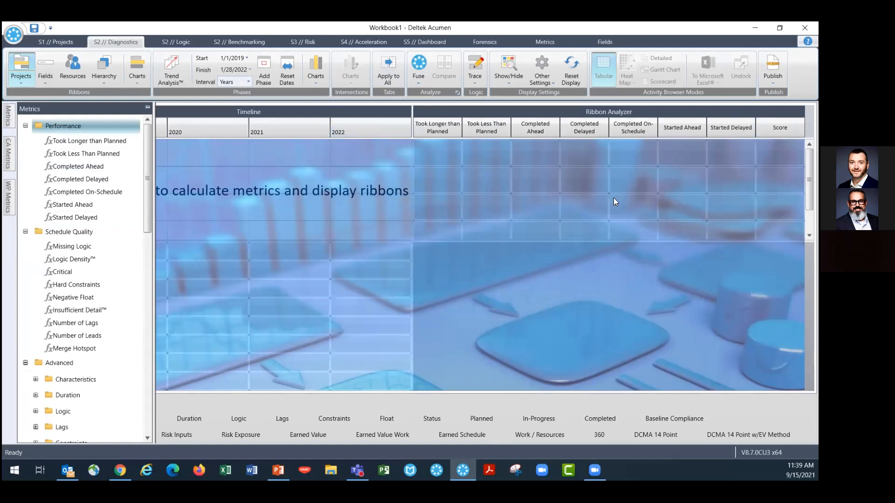
# Run Fuse to calculate the Performance metrics across the project snapshots
pyautogui.click(420, 64)
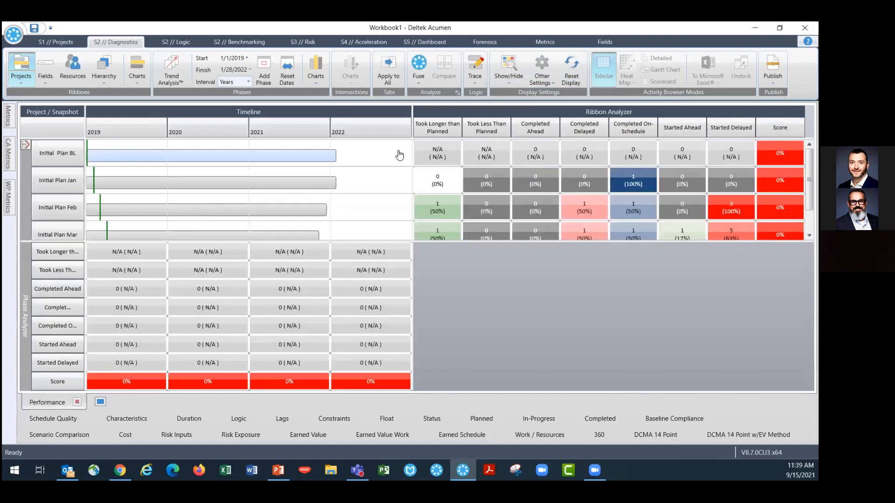
pyautogui.scroll(-1, 93, 201)
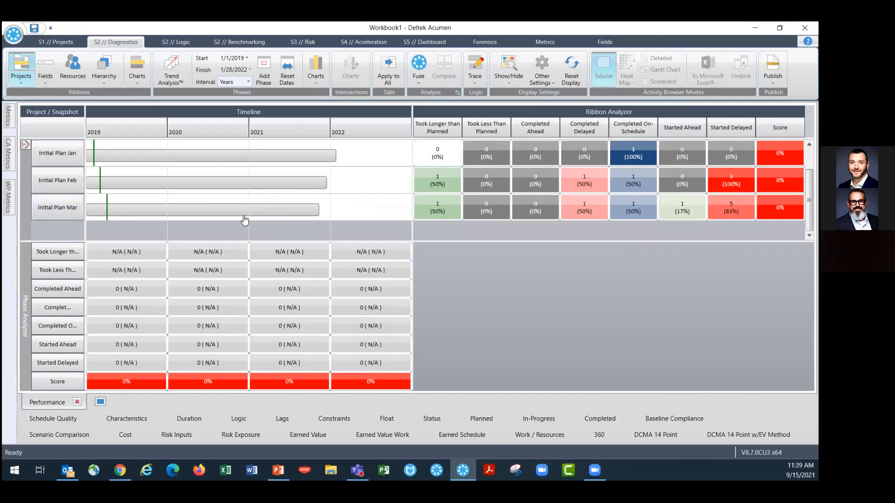
pyautogui.moveTo(726, 211)
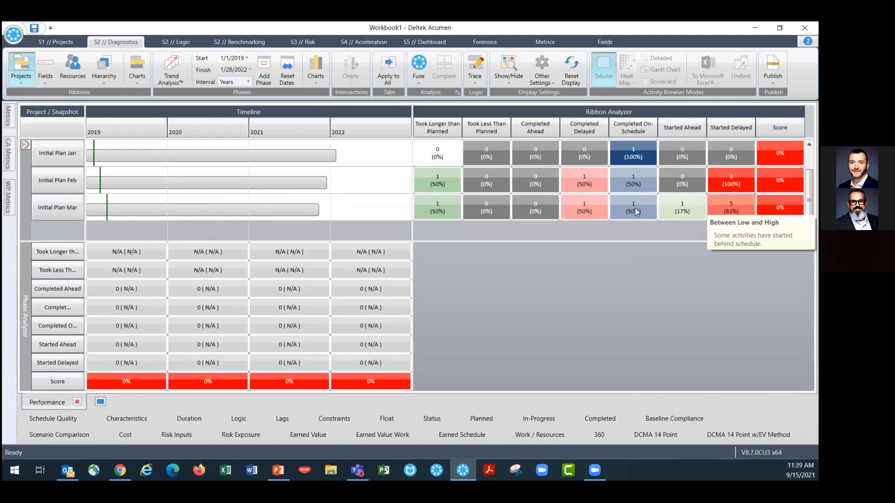
pyautogui.moveTo(590, 209)
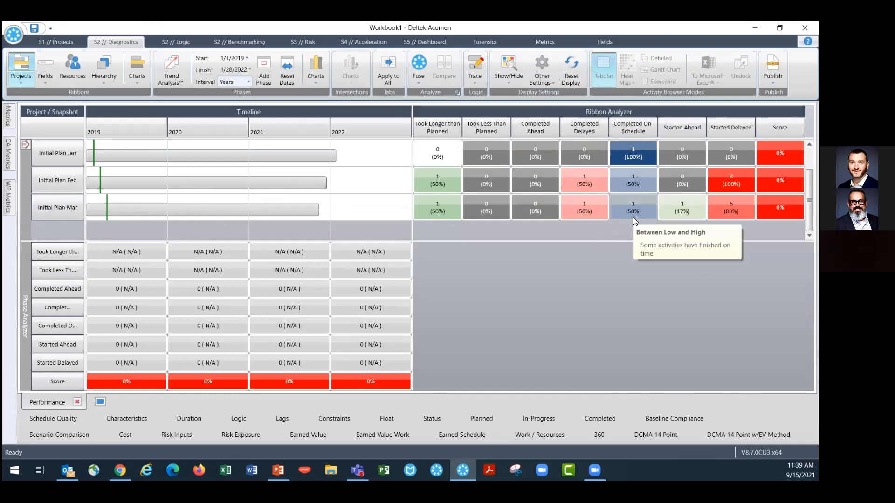
pyautogui.moveTo(537, 194)
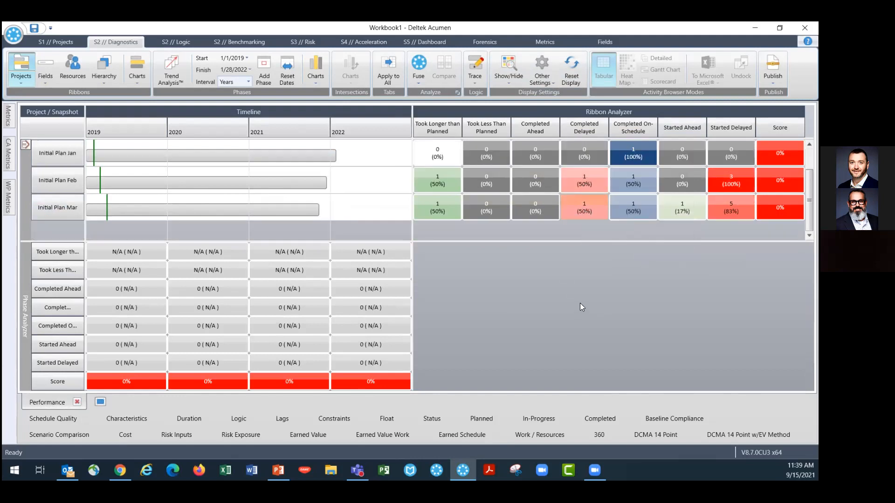
# Inspect the Completed Delayed activity details for the Initial Plan Mar snapshot
pyautogui.click(593, 214)
pyautogui.moveTo(584, 384); pyautogui.dragTo(634, 392)
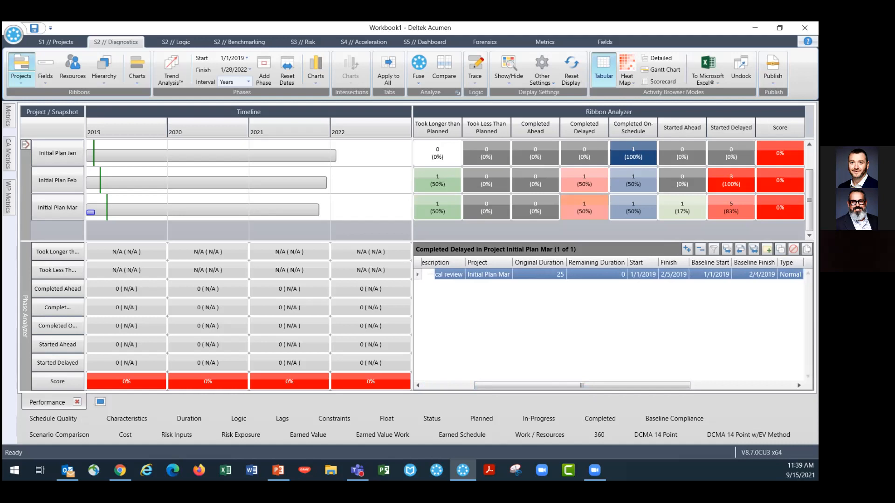
pyautogui.click(675, 273)
pyautogui.click(754, 274)
pyautogui.moveTo(675, 383); pyautogui.dragTo(572, 388)
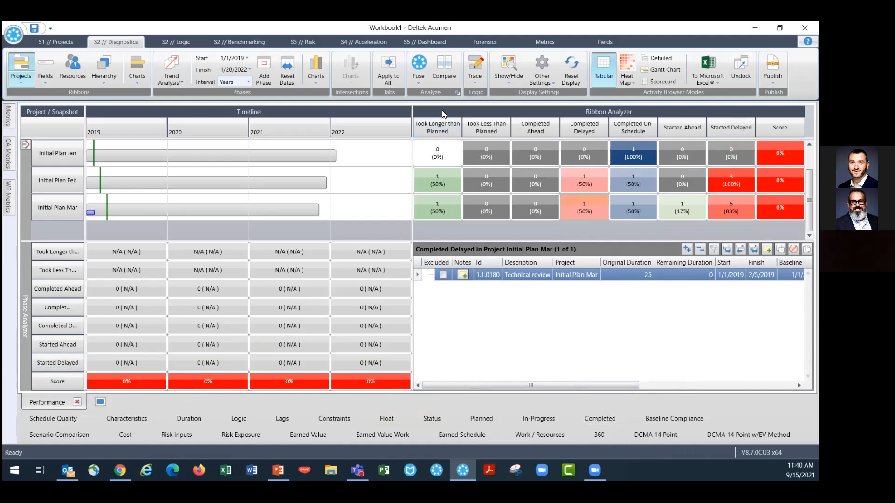
pyautogui.moveTo(424, 201)
pyautogui.moveTo(149, 132)
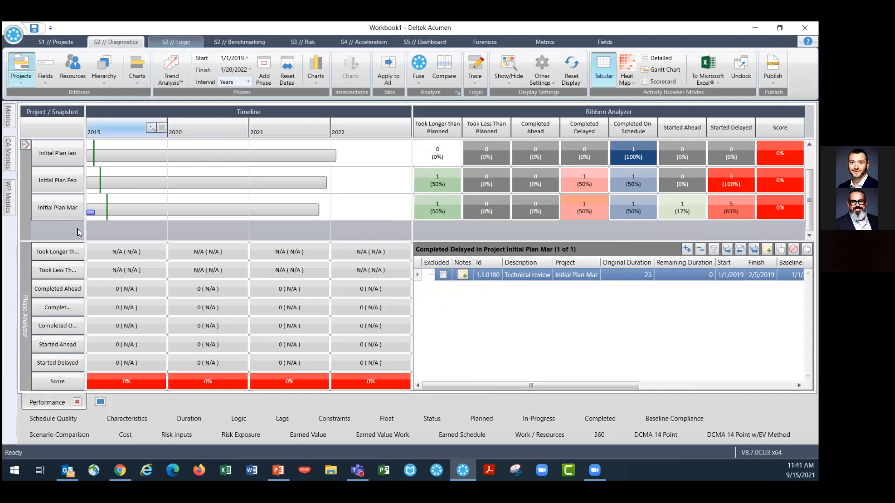
pyautogui.moveTo(232, 306)
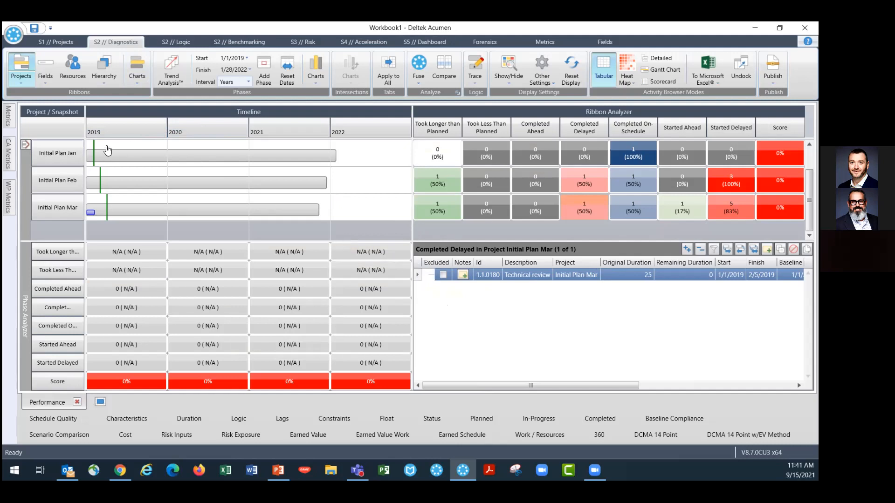
# In the Schedule Quality view, add the 0 to 20 Days Float metric to all analyzers
pyautogui.click(42, 41)
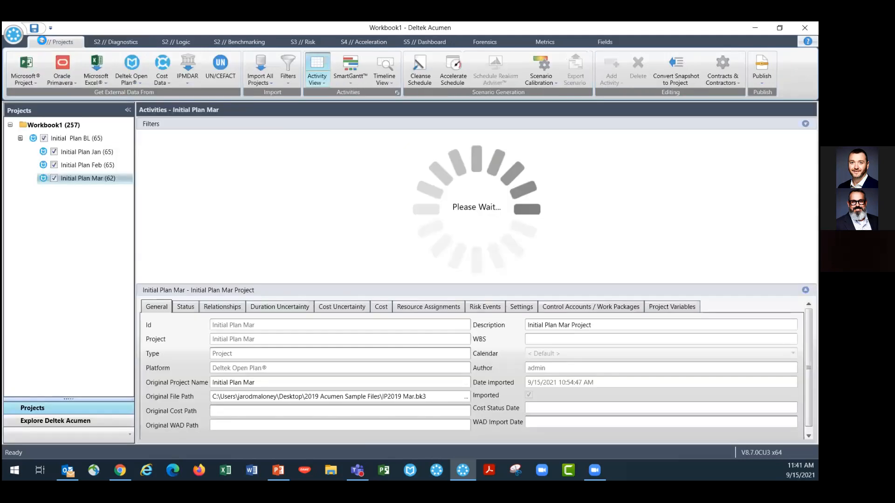
pyautogui.click(116, 43)
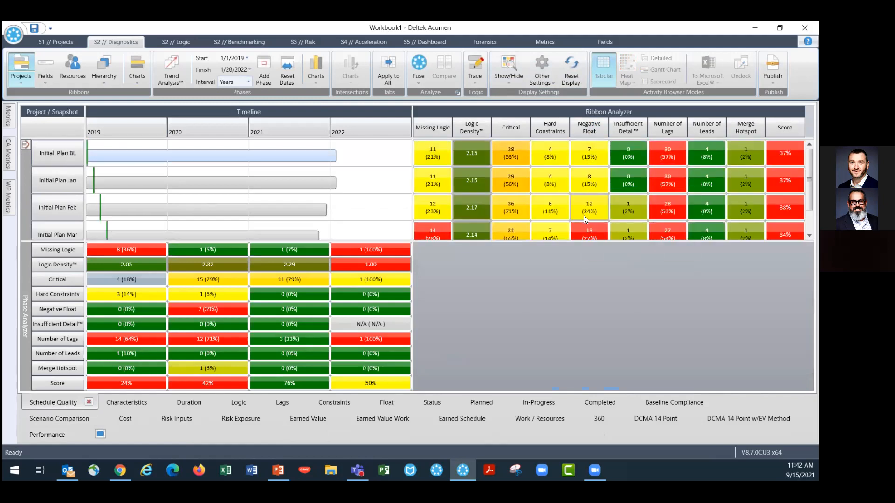
pyautogui.moveTo(10, 122)
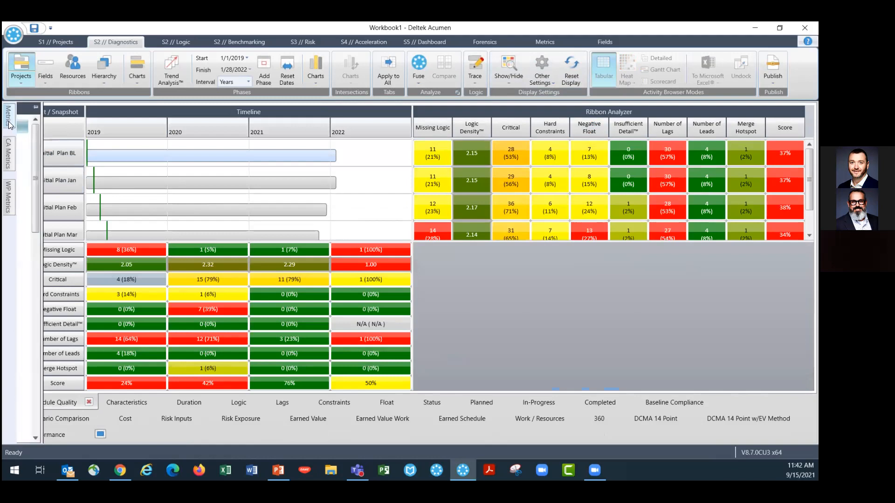
pyautogui.scroll(-3, 62, 338)
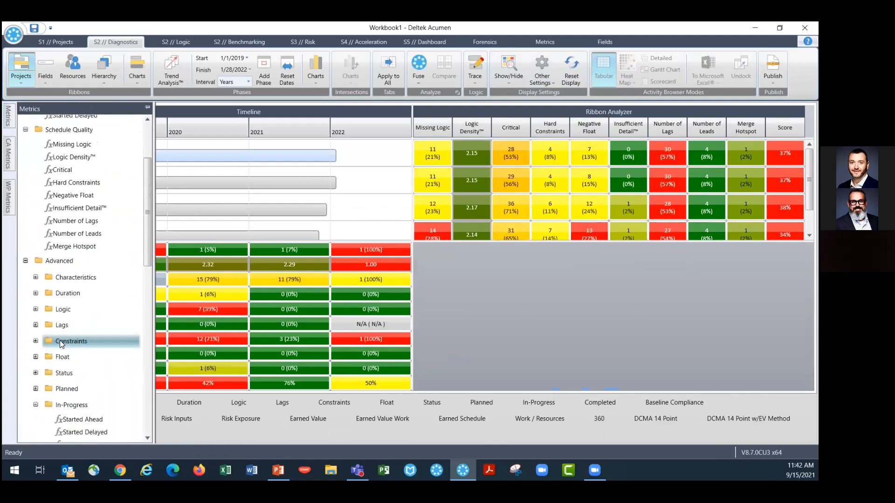
pyautogui.click(36, 306)
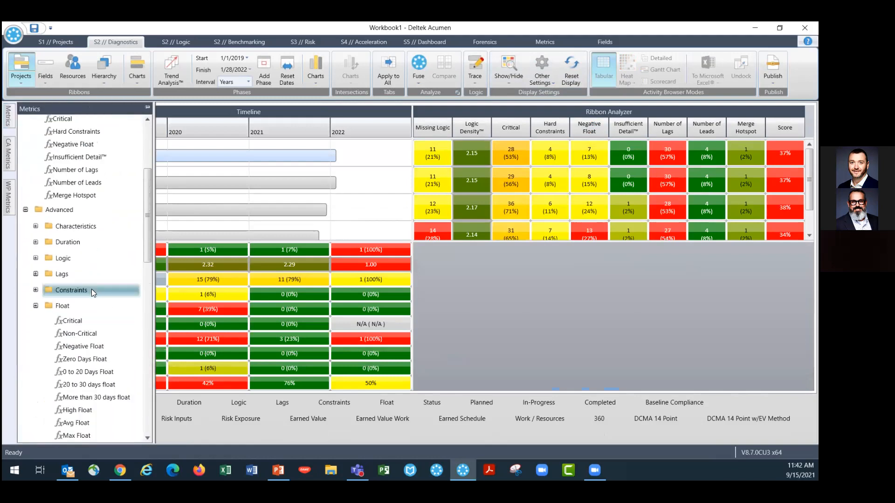
pyautogui.scroll(-1, 90, 307)
pyautogui.rightClick(88, 323)
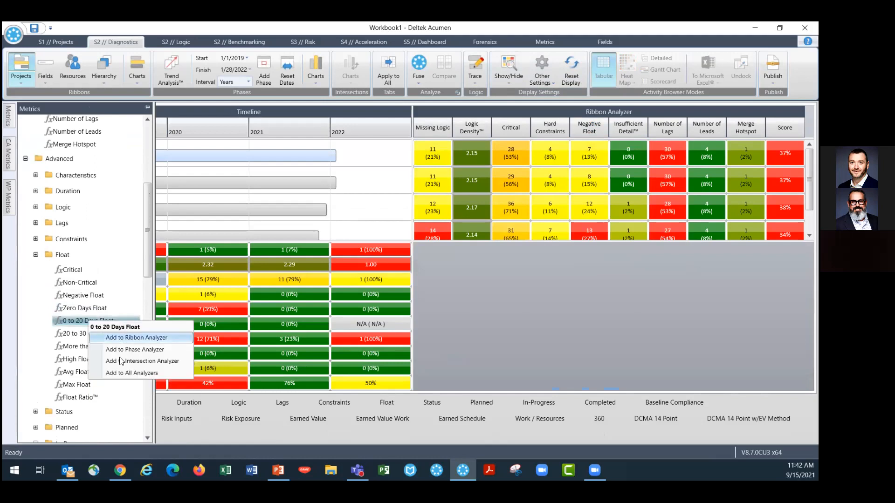
pyautogui.click(119, 373)
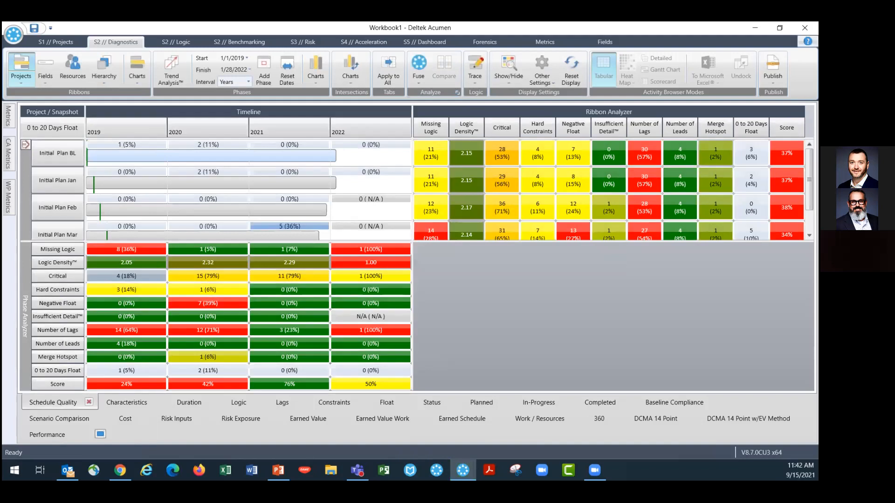
# Open the Forensics module to compare the project snapshots
pyautogui.scroll(-1, 598, 174)
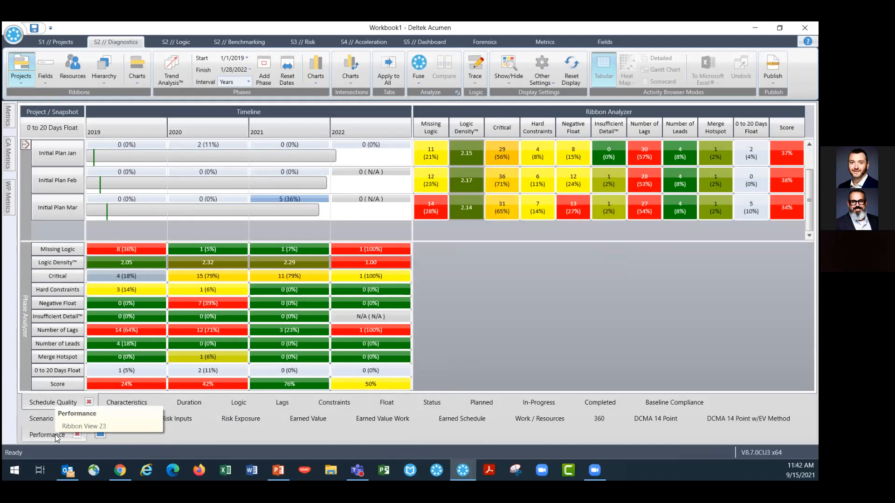
pyautogui.click(490, 40)
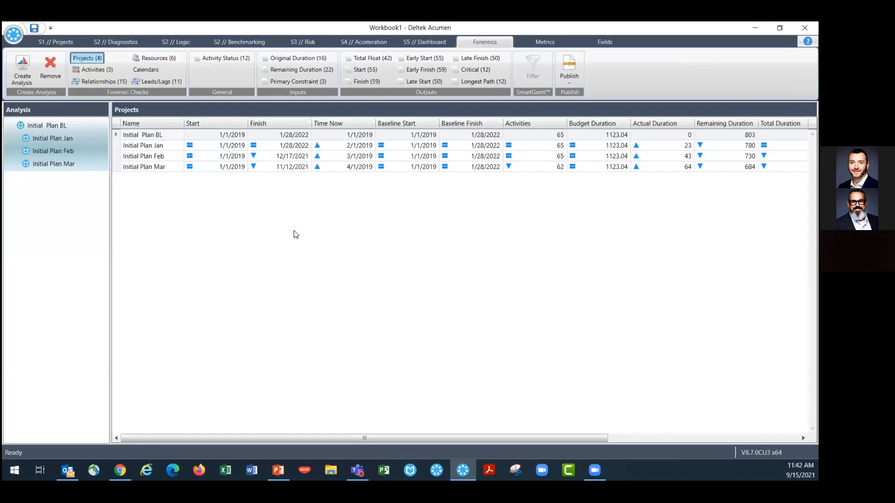
# Review the Activities forensic check comparing which activities exist in each snapshot, opening and dismissing the Publish options
pyautogui.click(96, 70)
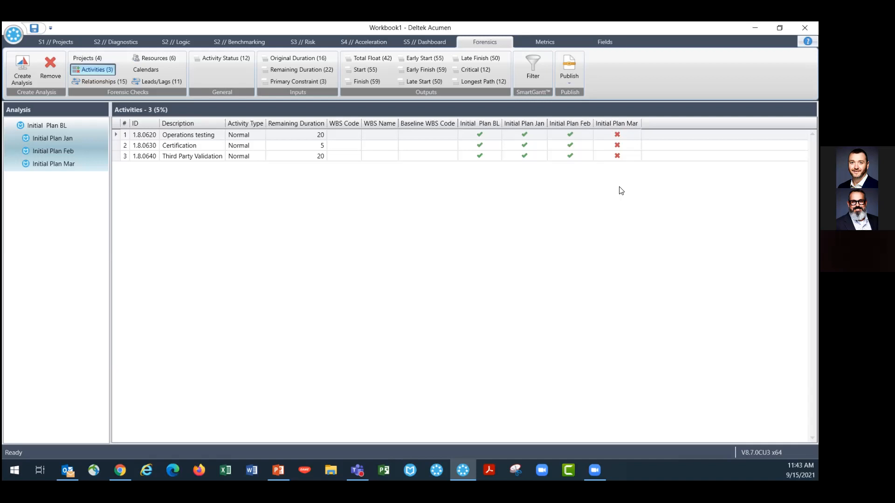
pyautogui.click(571, 82)
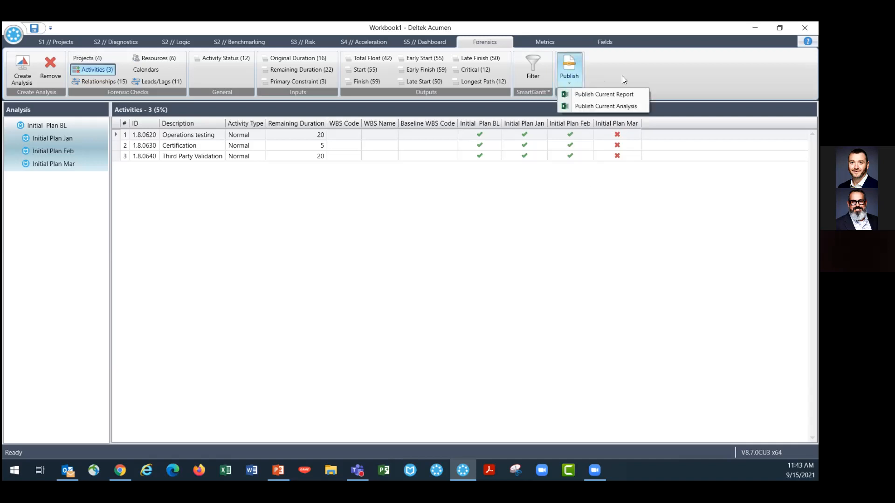
pyautogui.click(621, 76)
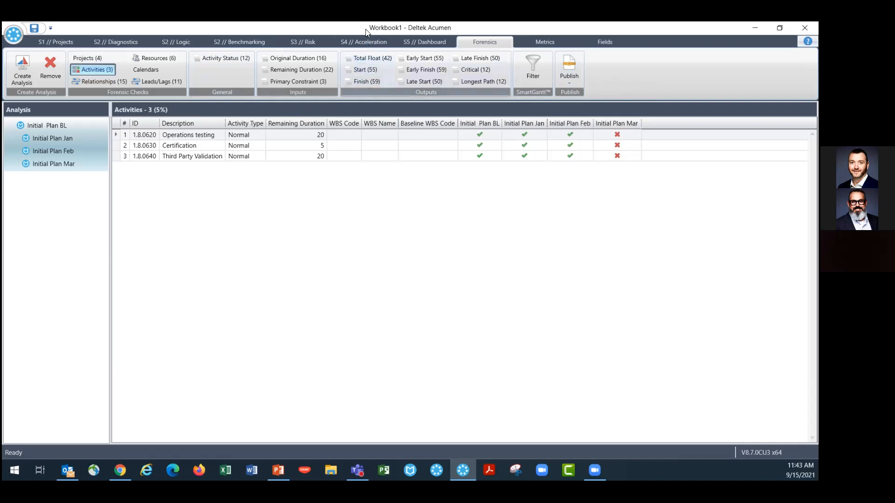
# Switch to the Risk view, collapse the projects pane, and show the Risk Exposure histogram in the right panel
pyautogui.click(303, 45)
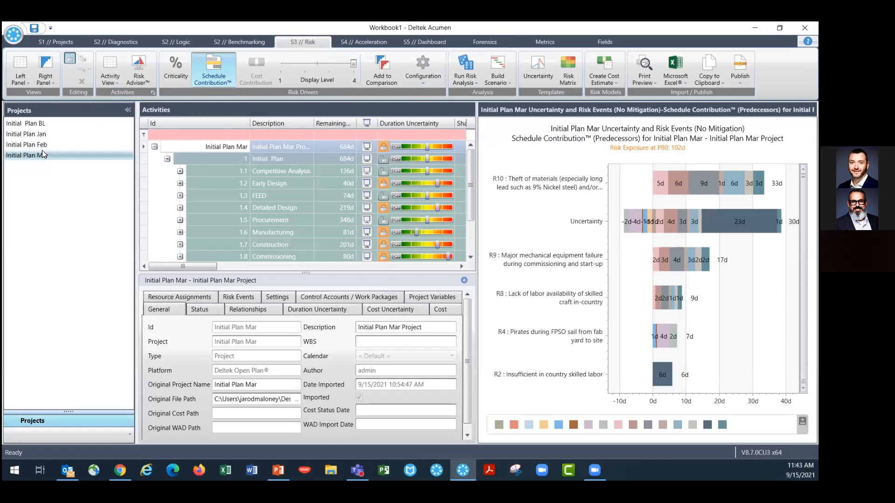
pyautogui.click(127, 110)
pyautogui.moveTo(419, 106); pyautogui.dragTo(516, 114)
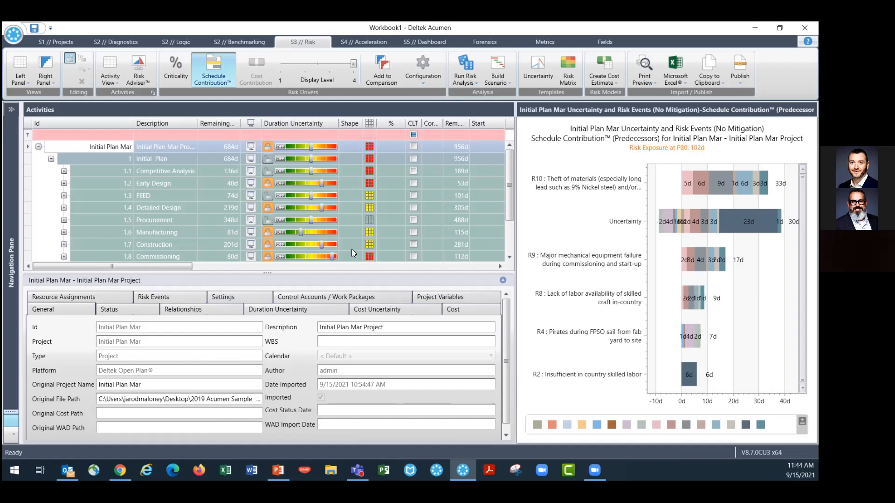
pyautogui.moveTo(323, 252)
pyautogui.click(48, 81)
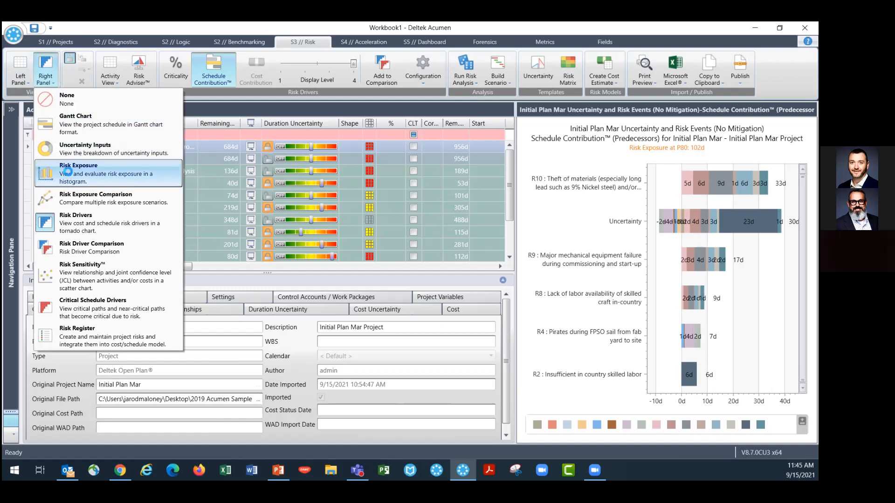
pyautogui.click(68, 171)
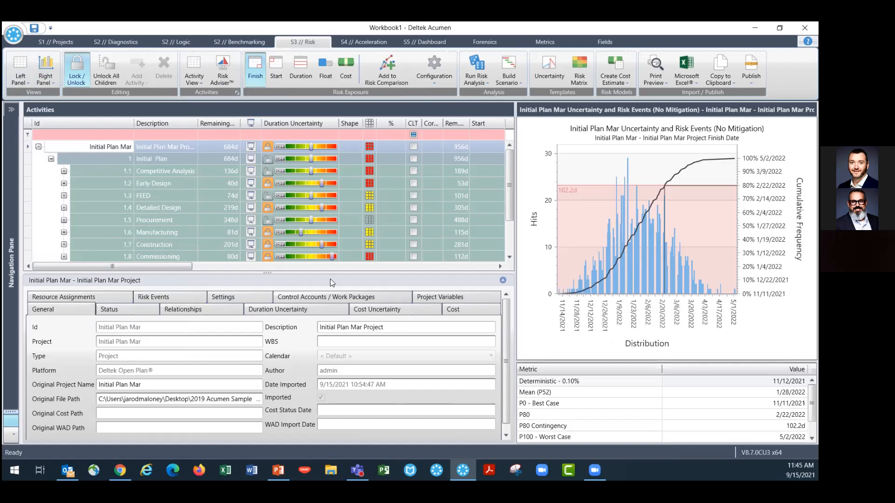
# Select the Initial Plan Mar project, widen the chart panel, and switch the right panel to the Risk Drivers tornado chart
pyautogui.click(88, 147)
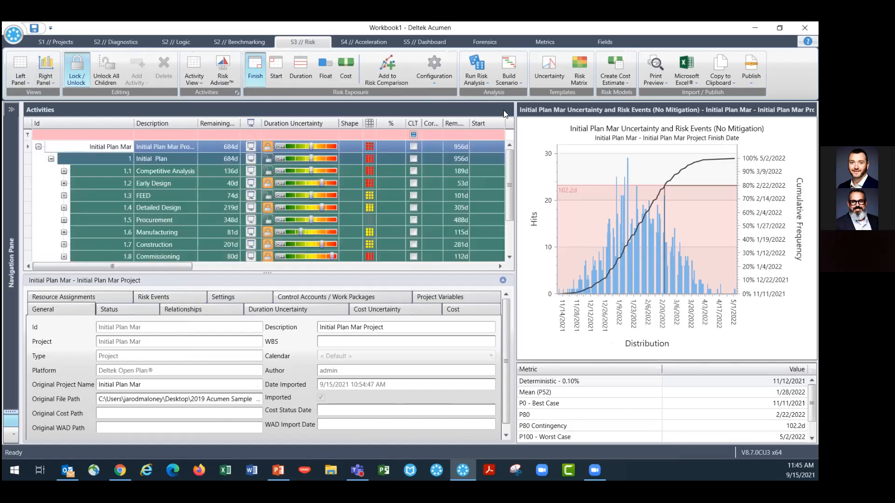
pyautogui.moveTo(517, 110); pyautogui.dragTo(196, 124)
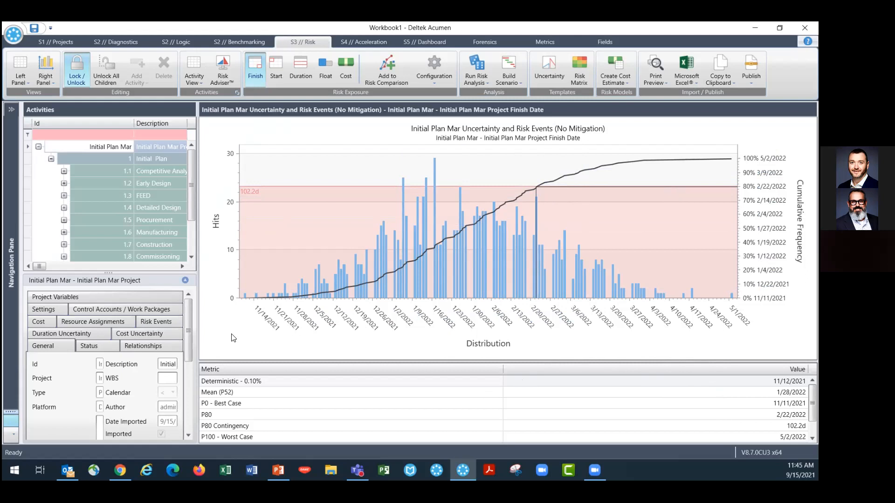
pyautogui.click(42, 80)
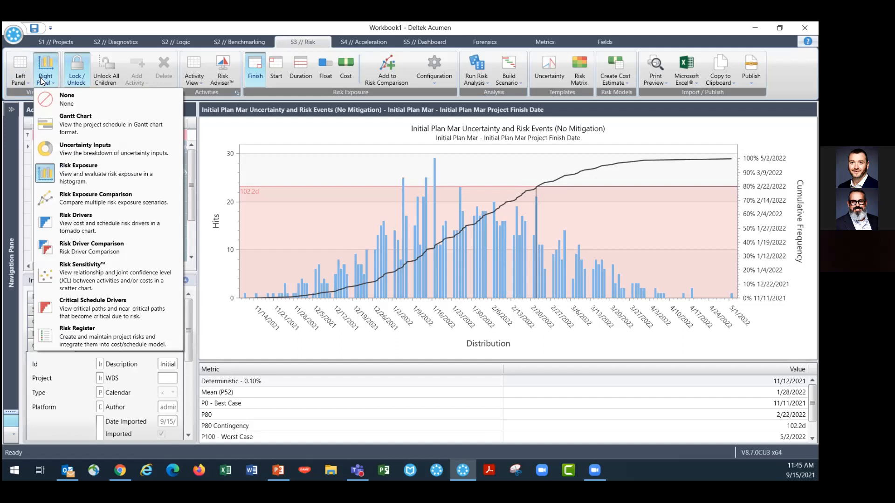
pyautogui.click(78, 220)
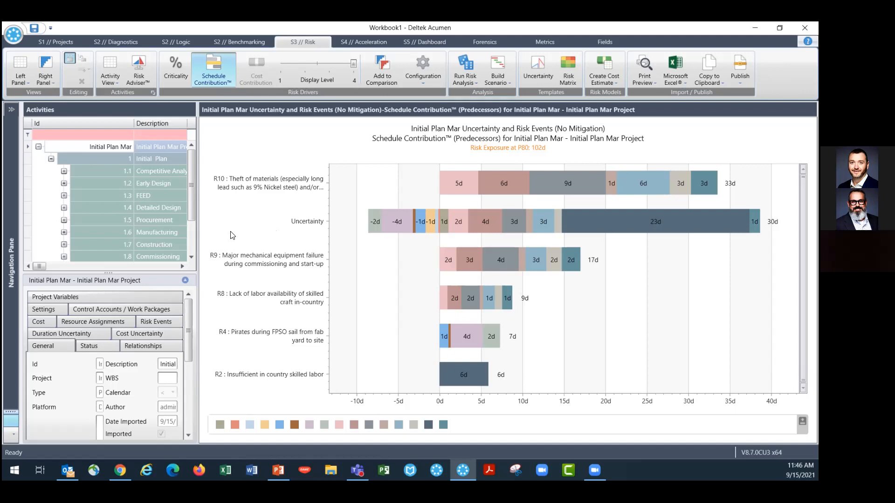
pyautogui.moveTo(571, 264)
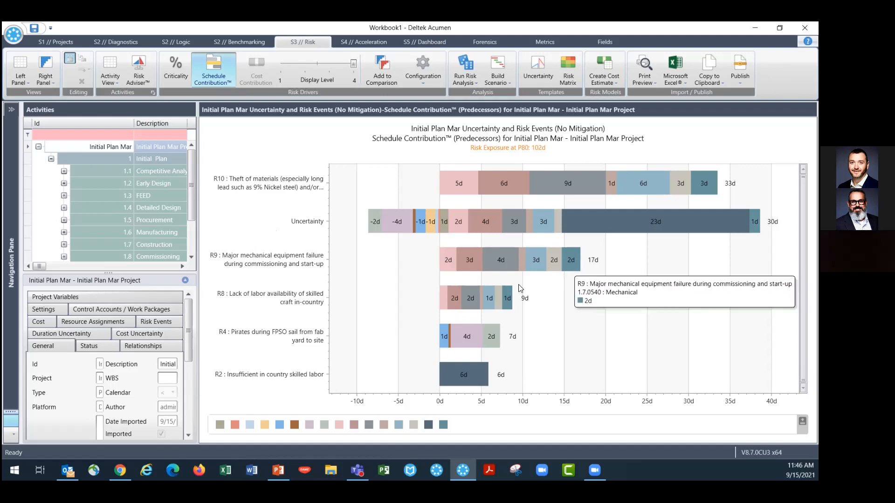